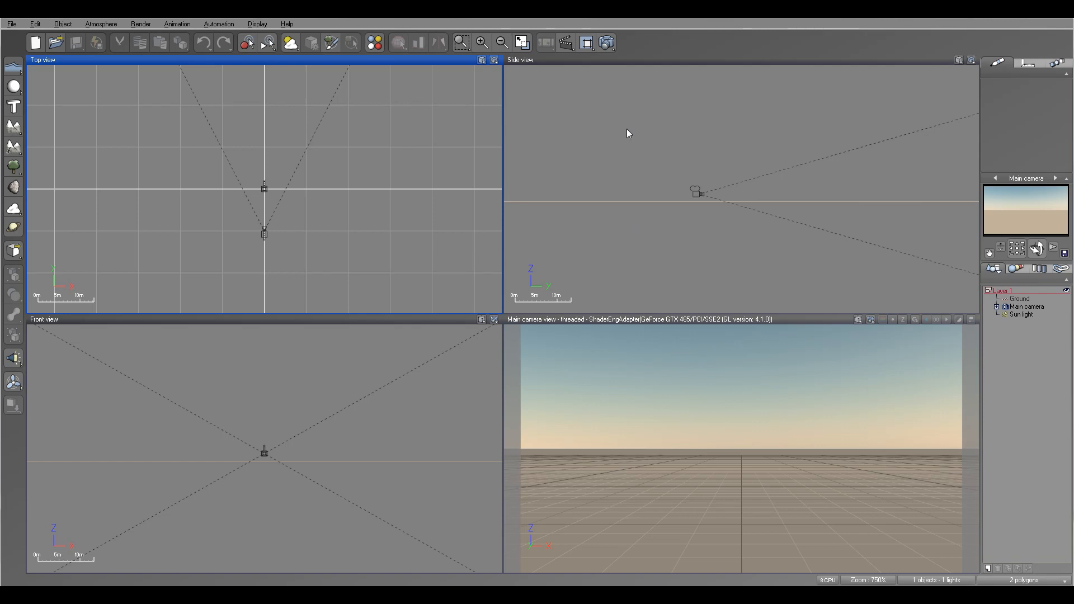
Step: Select the main camera and tilt it upward so it frames the sky
right_click_drag(692, 119, 612, 183)
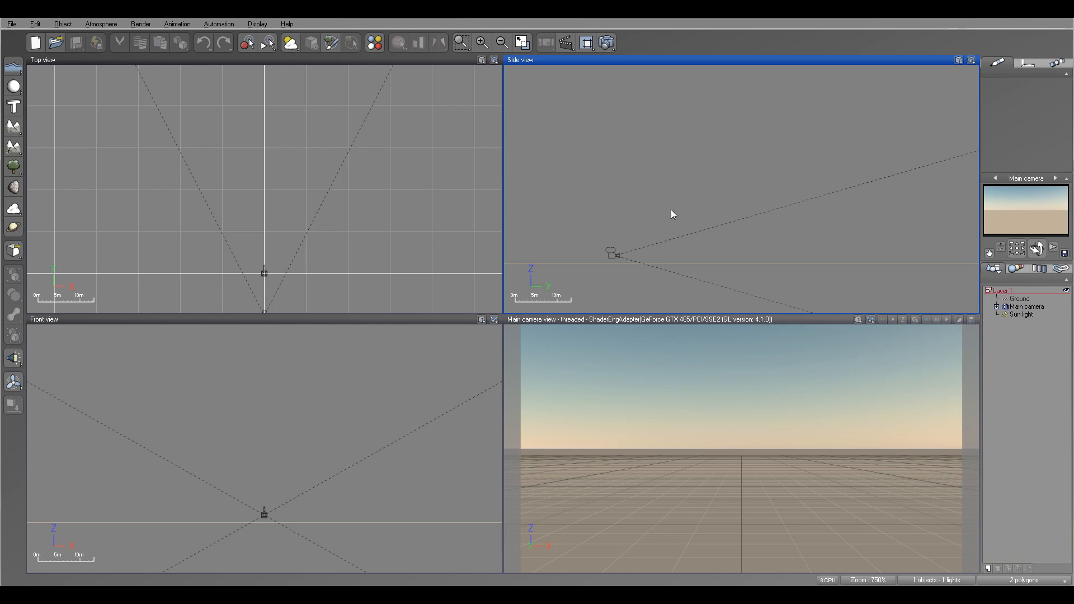
right_click_drag(630, 205, 628, 214)
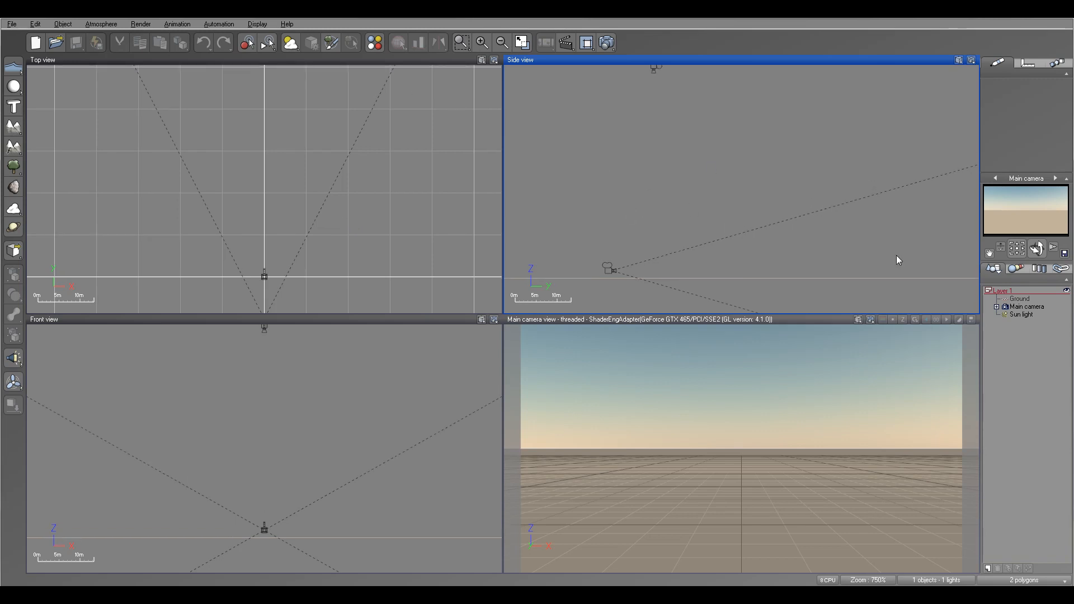
left_click(1032, 307)
left_click_drag(1040, 248, 653, 432)
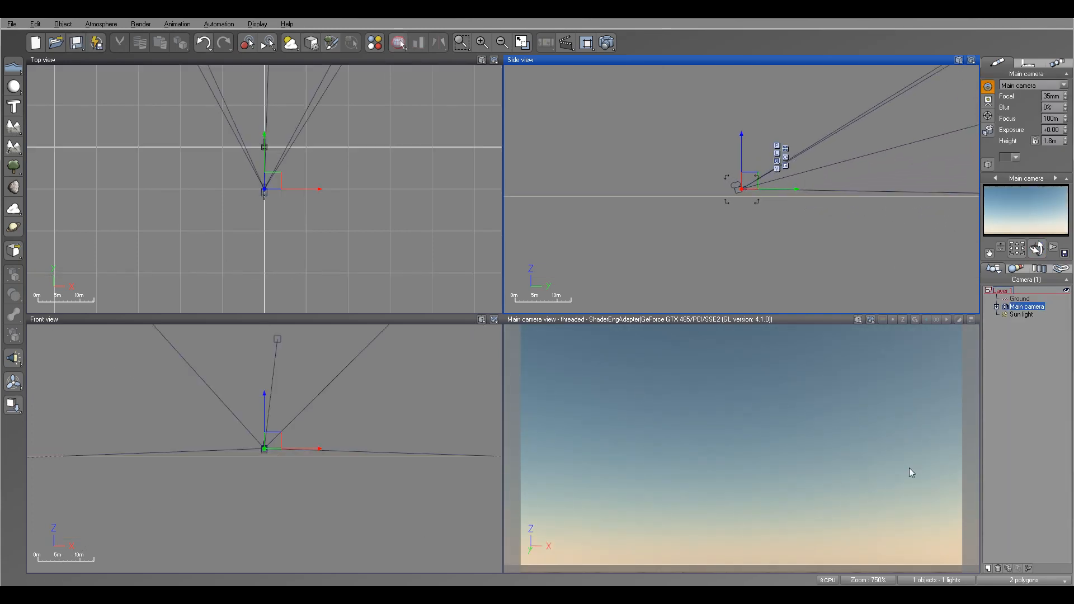
Step: Open the Atmosphere Editor and add a Dark Cumulus cloud layer
left_click(102, 25)
left_click(112, 72)
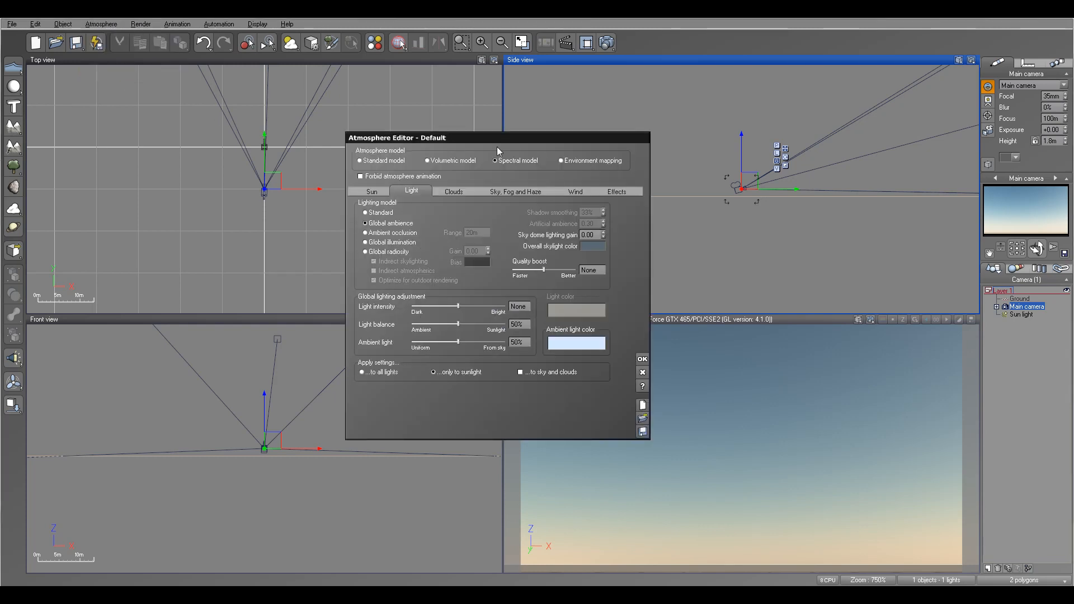
left_click(454, 191)
left_click_drag(508, 136, 563, 121)
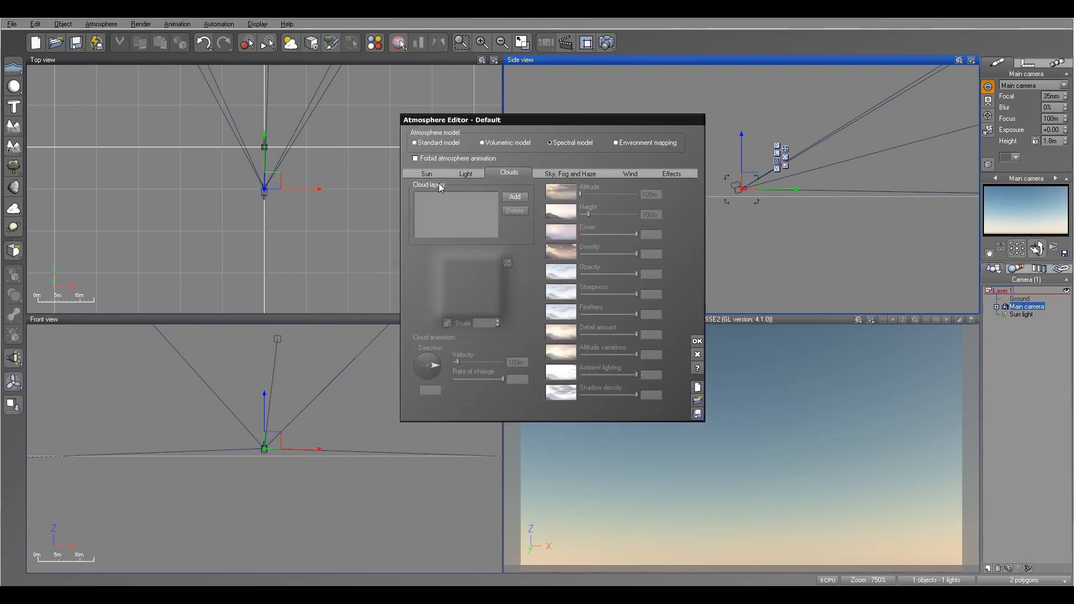
left_click(514, 197)
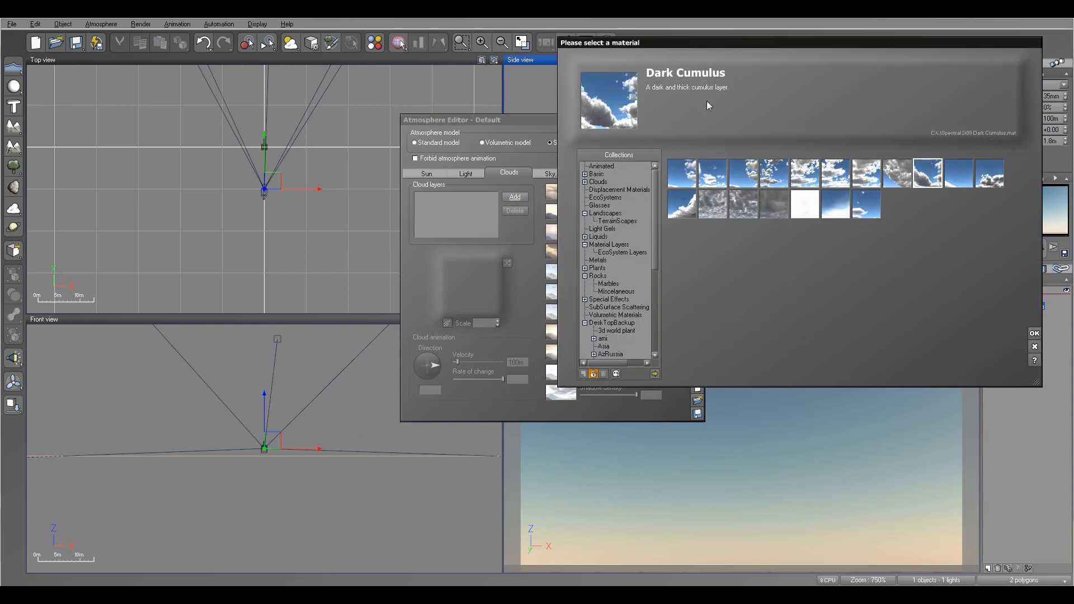
left_click(1034, 334)
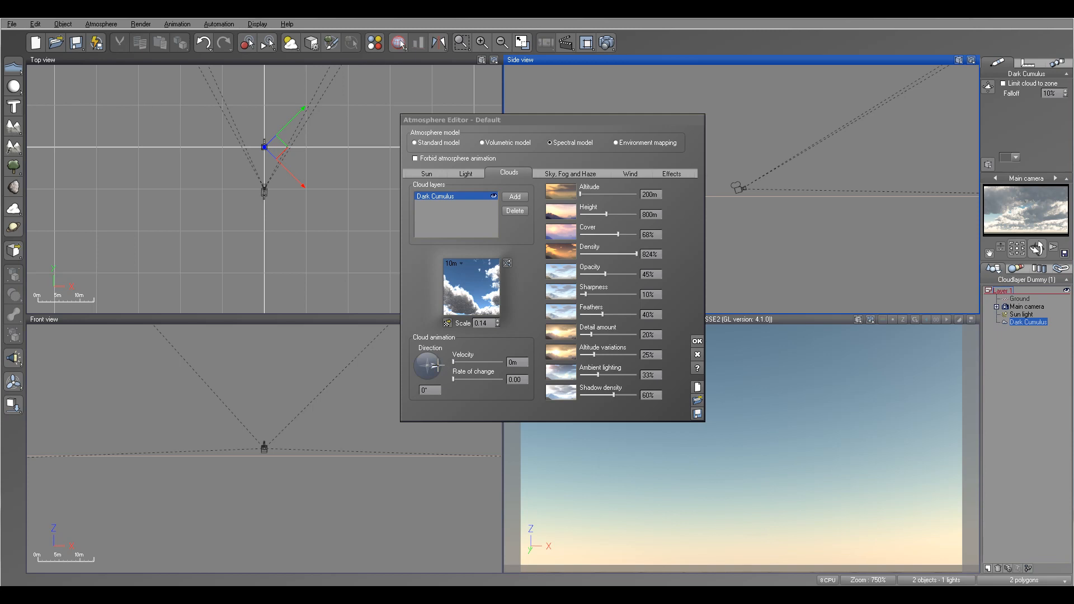
Step: Set the cloud layer's animation direction to 0°
left_click_drag(436, 366, 414, 358)
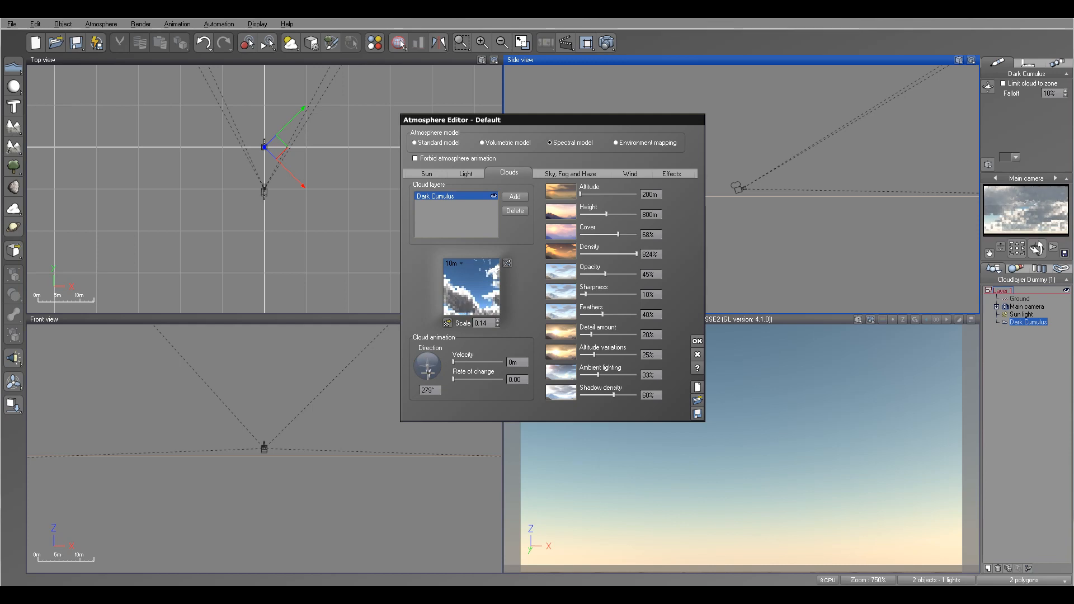
left_click_drag(429, 369, 432, 366)
left_click(431, 390)
type("0")
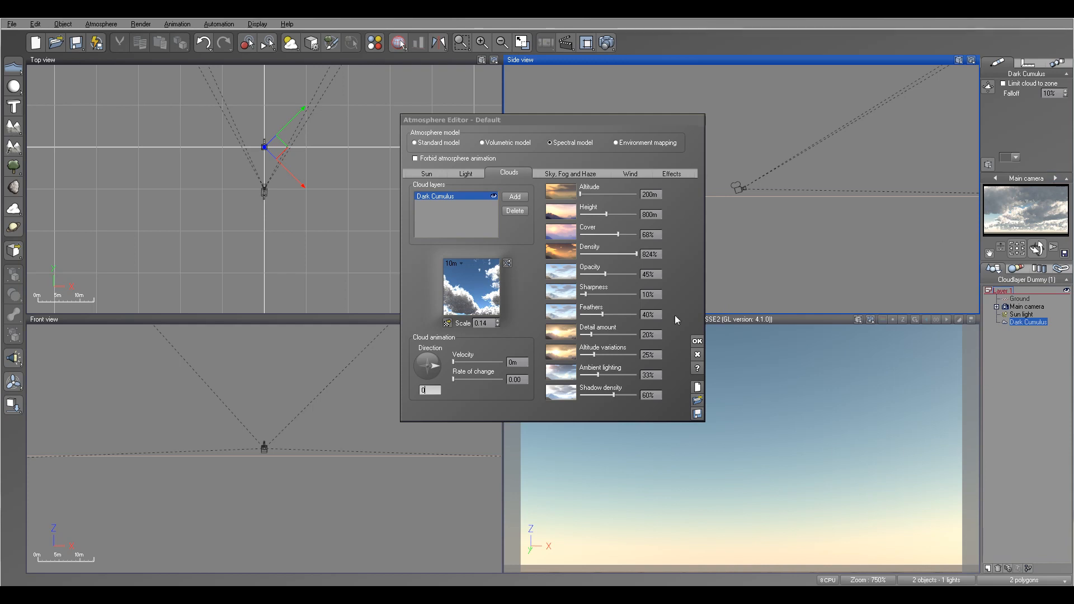
Step: Set the cloud velocity to 134.83 and close the Atmosphere Editor
left_click_drag(459, 363, 463, 363)
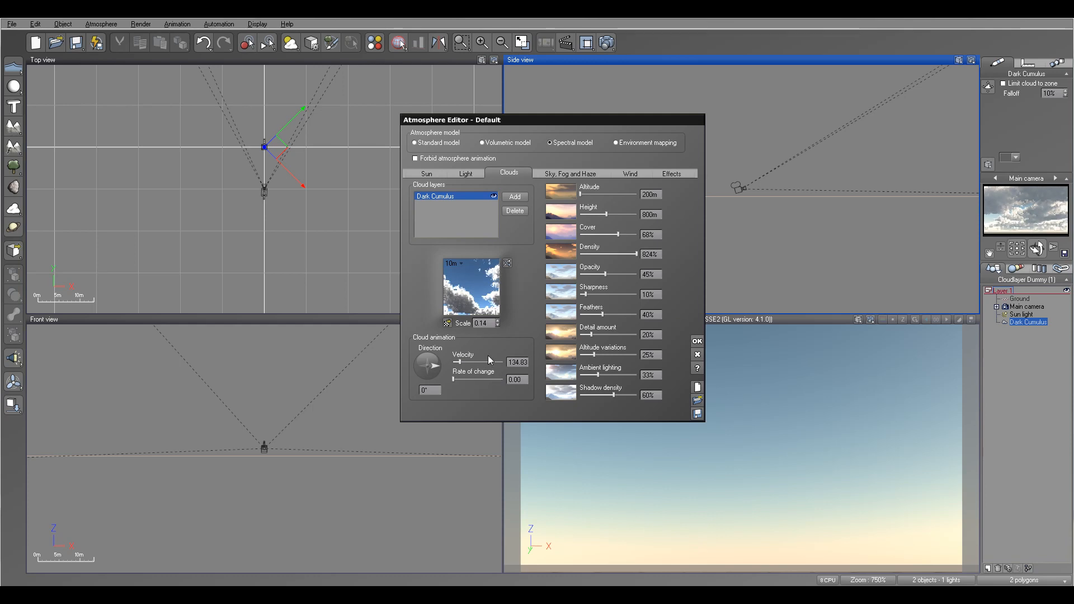
left_click(697, 343)
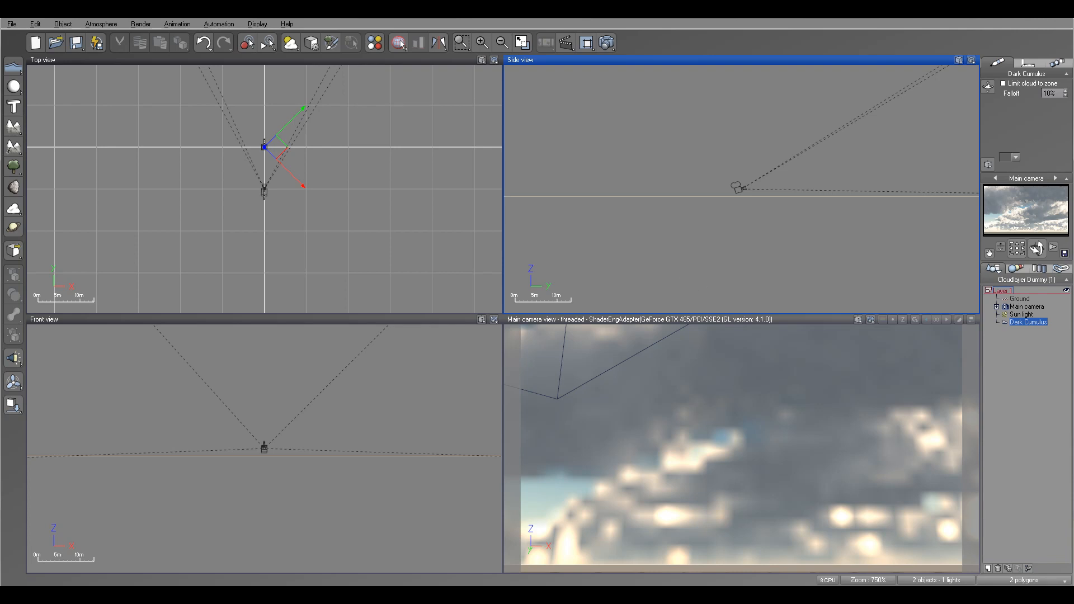
Step: Show the animation timeline and add a keyframe to all properties at time zero
left_click(573, 43)
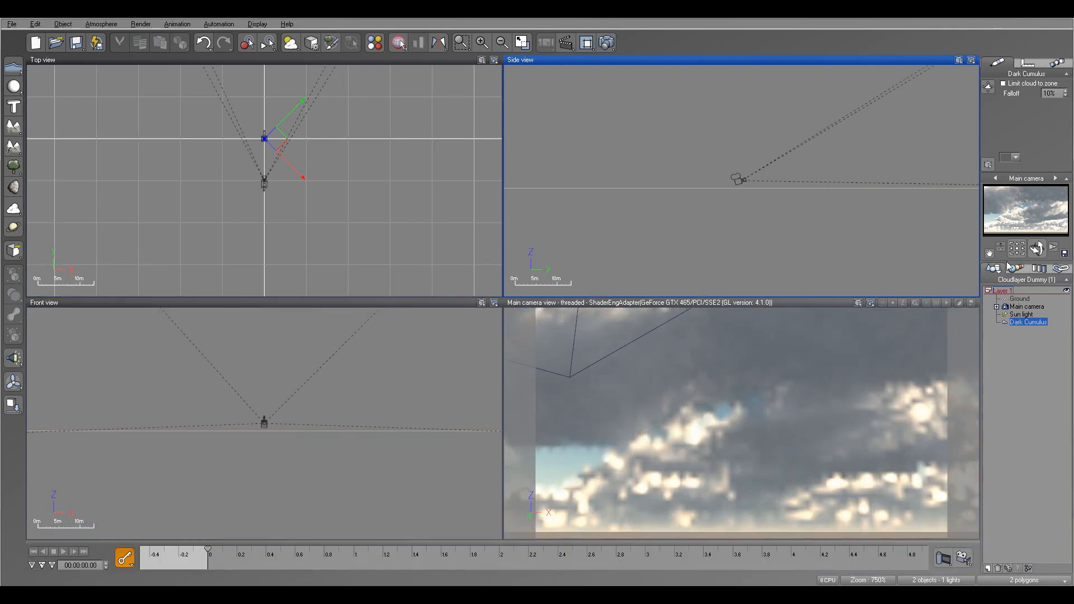
left_click(128, 559)
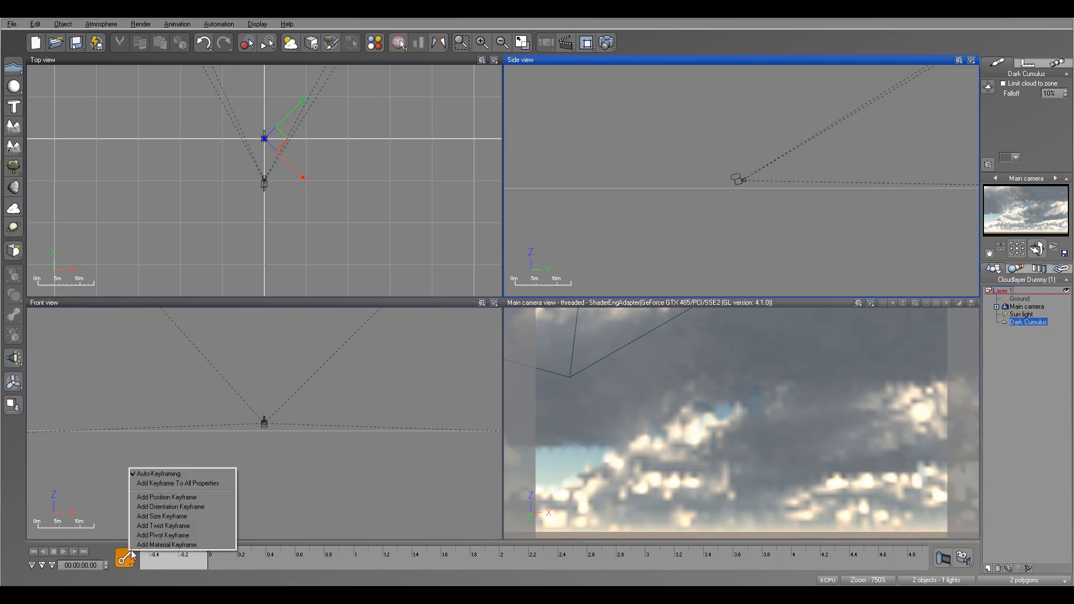
left_click(185, 483)
Step: Move the time cursor to 3 seconds and add a keyframe to all properties
left_click_drag(208, 550, 647, 550)
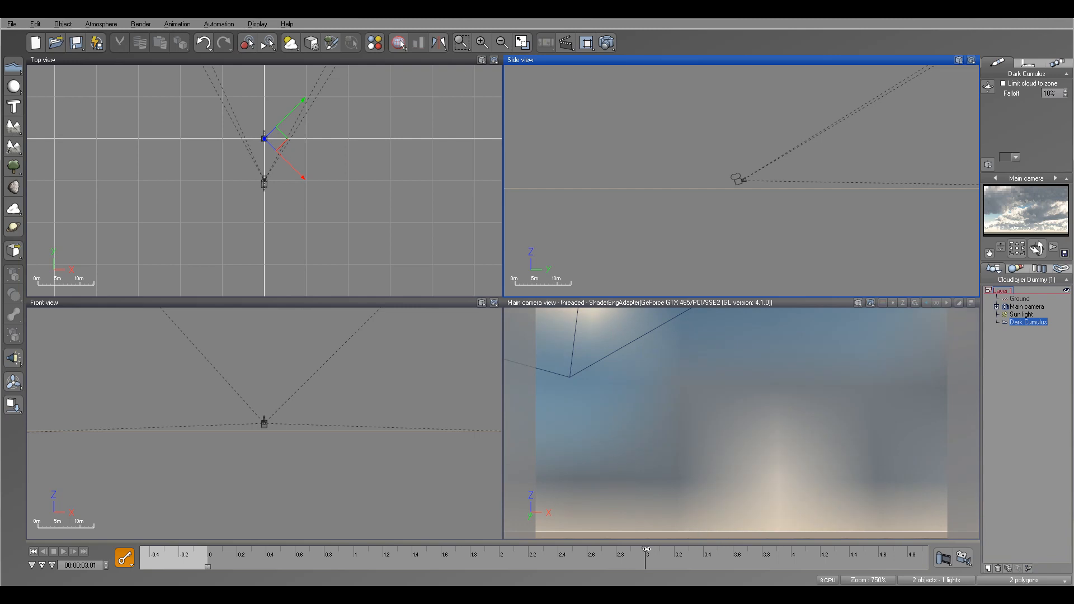
left_click(125, 558)
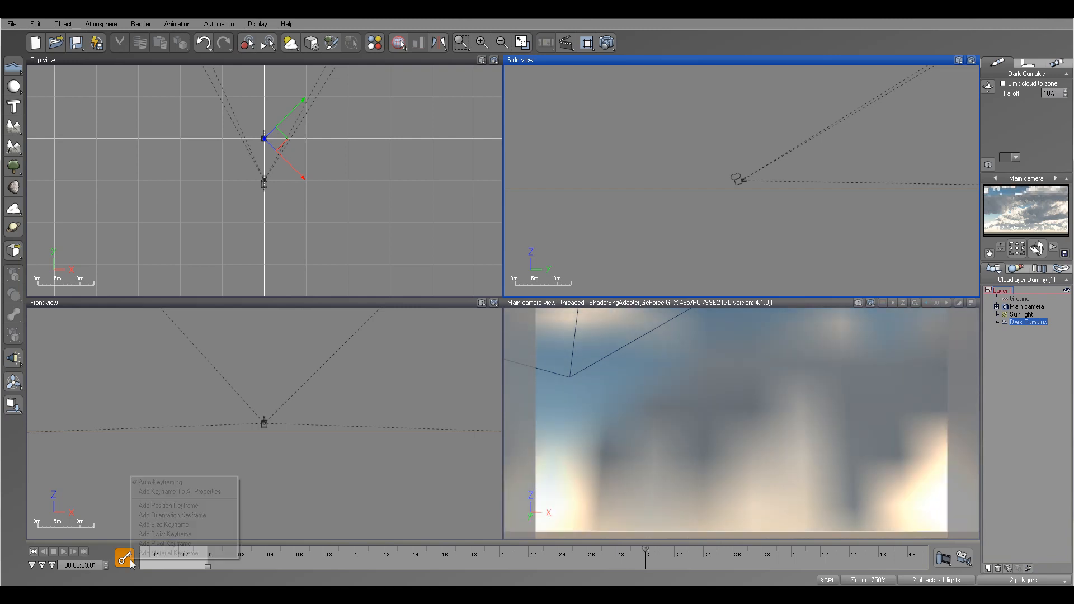
left_click(184, 485)
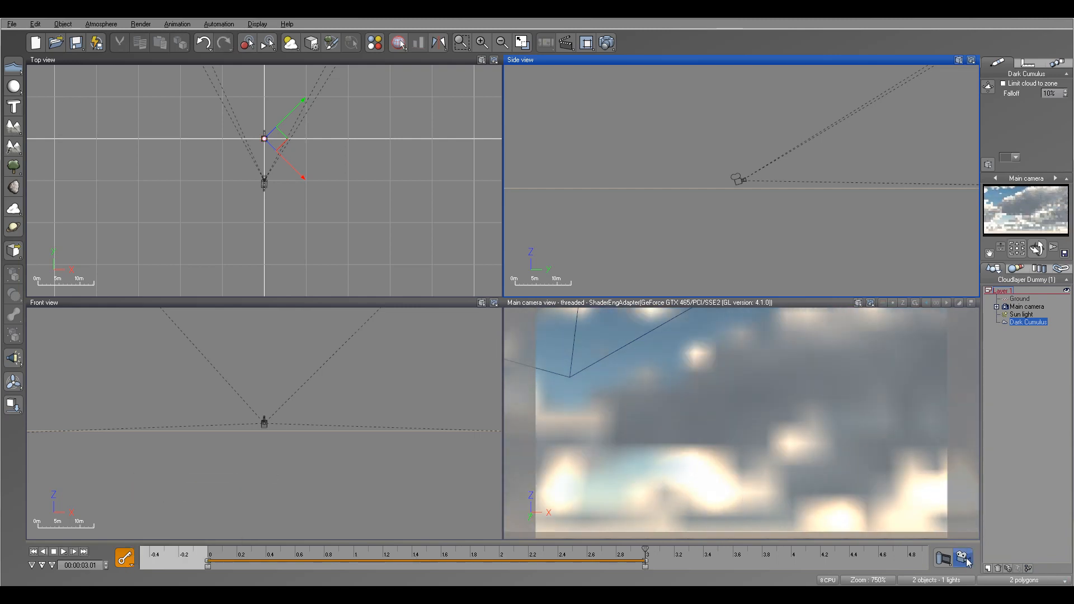
Step: Play and scrub the timeline to preview the cloud animation in the main camera view
left_click(809, 306)
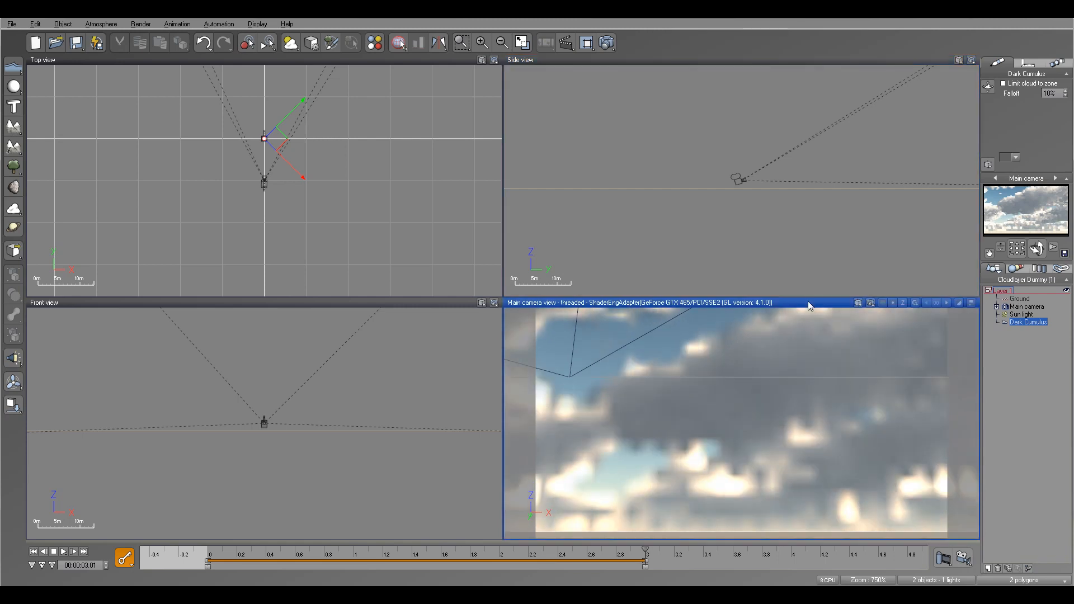
left_click(66, 553)
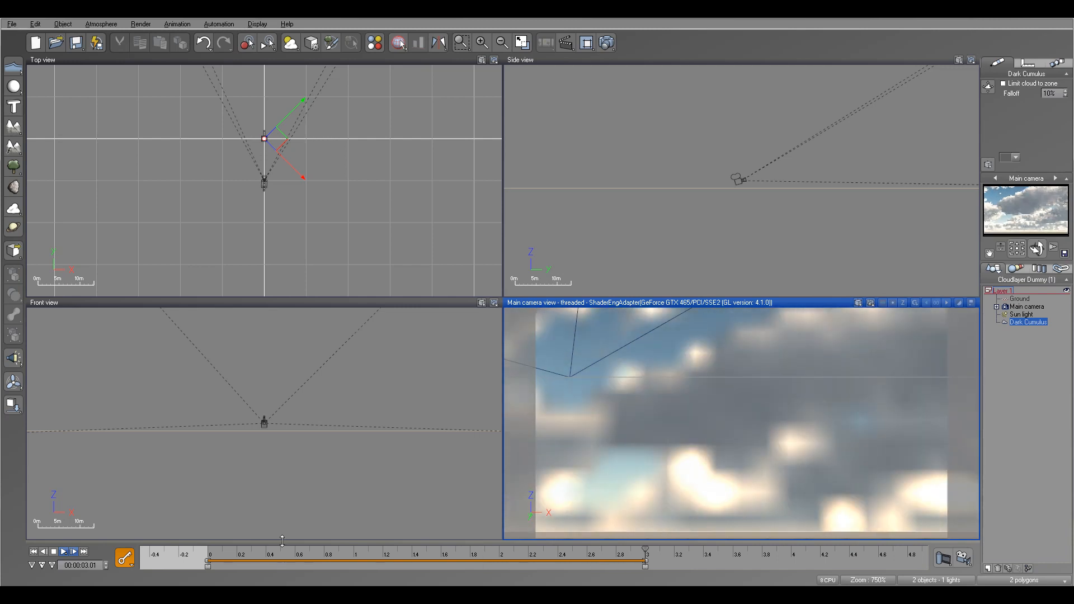
left_click_drag(644, 550, 537, 554)
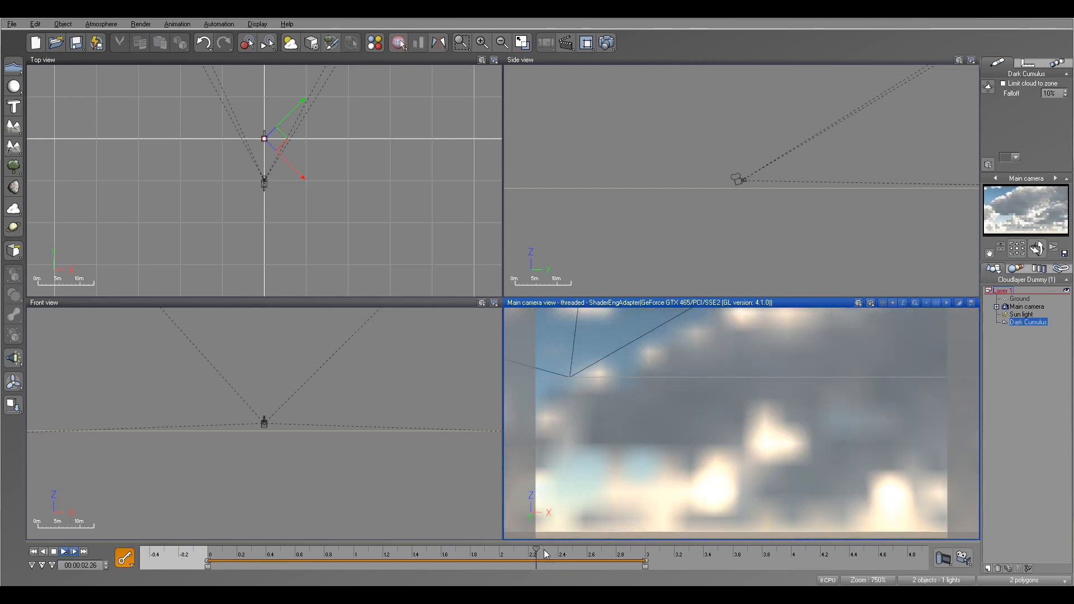
left_click_drag(537, 553, 306, 556)
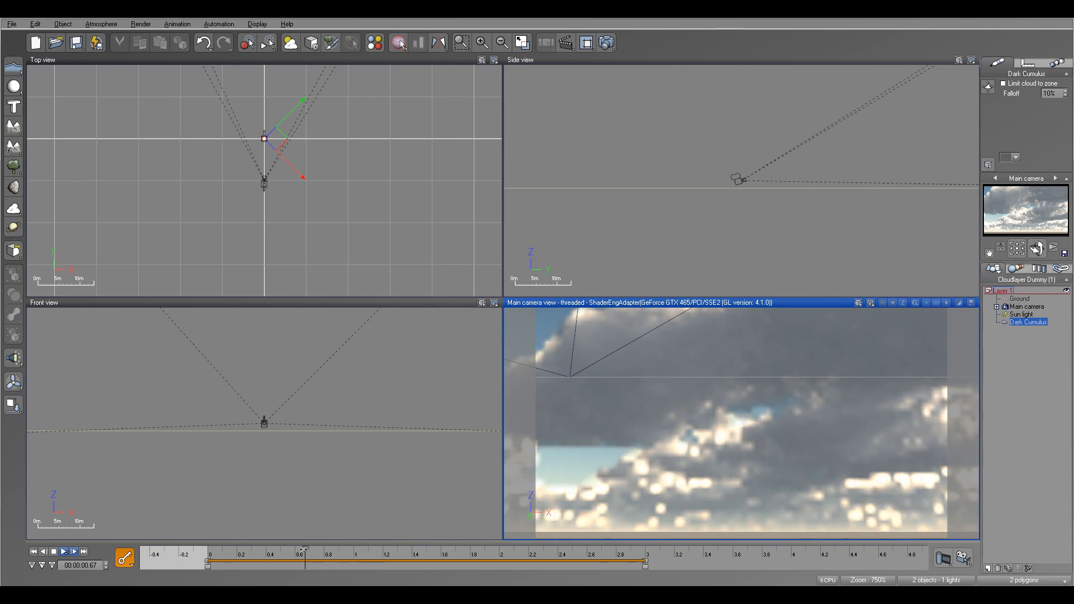
left_click_drag(348, 549, 597, 553)
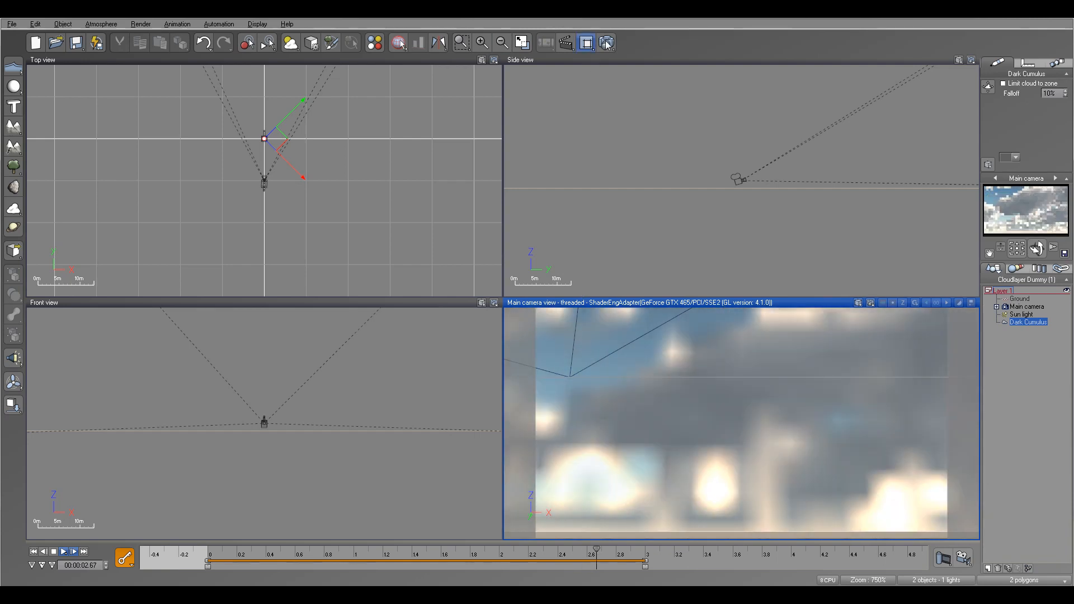
Step: Reopen the Atmosphere Editor, rotate the cloud direction, and decline making the atmosphere animated
left_click(94, 24)
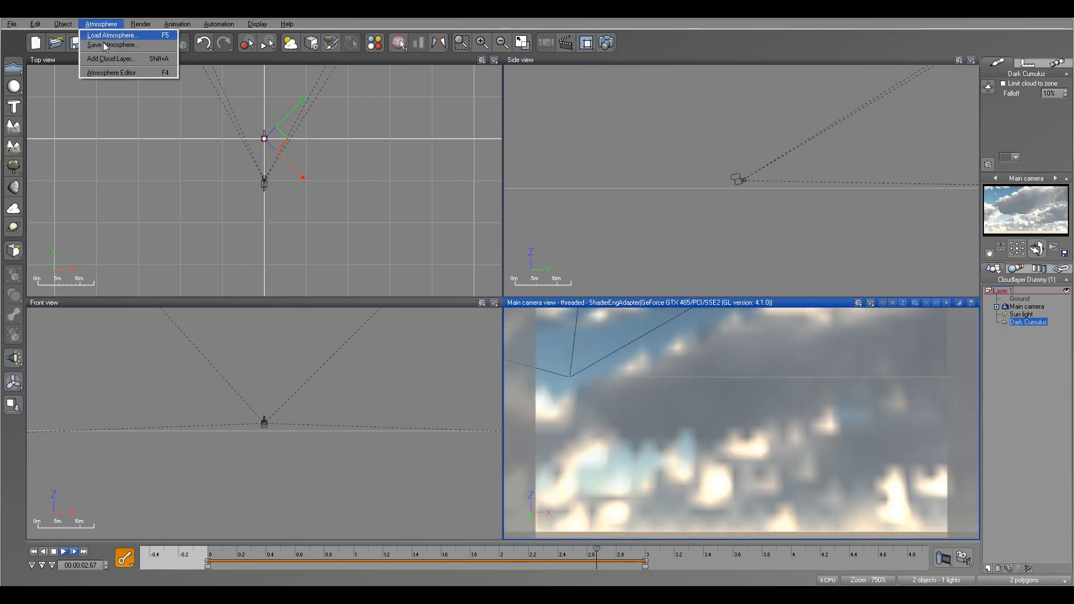
left_click(120, 74)
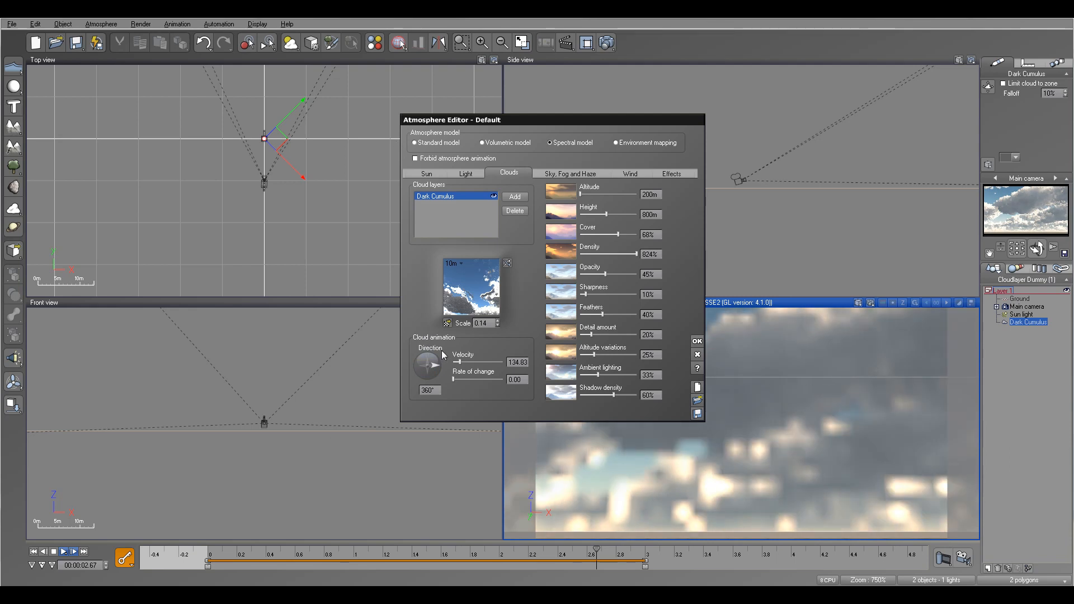
left_click_drag(437, 368, 434, 360)
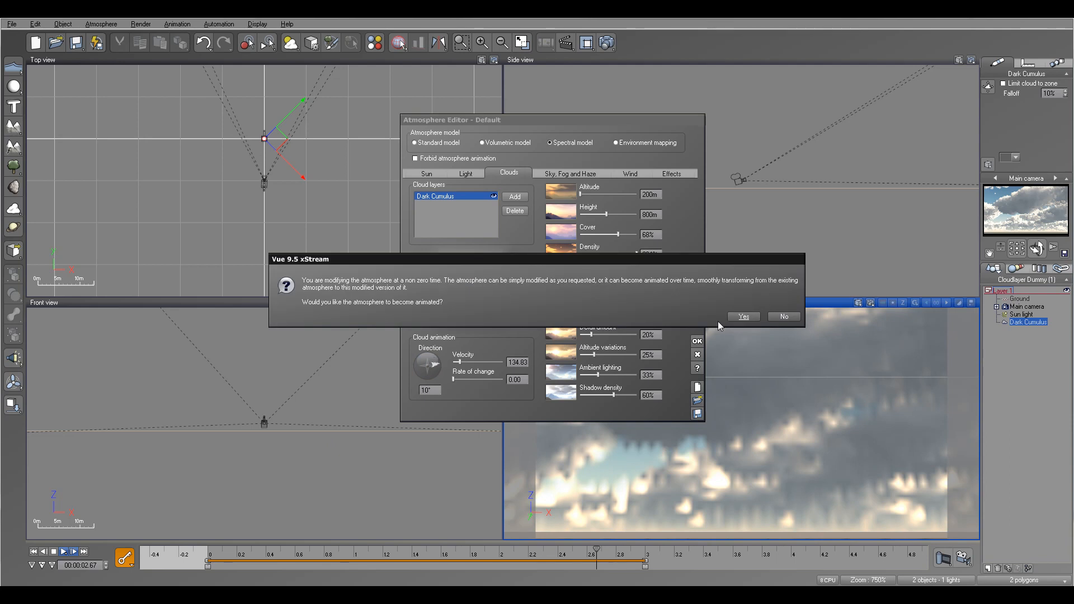
left_click(782, 318)
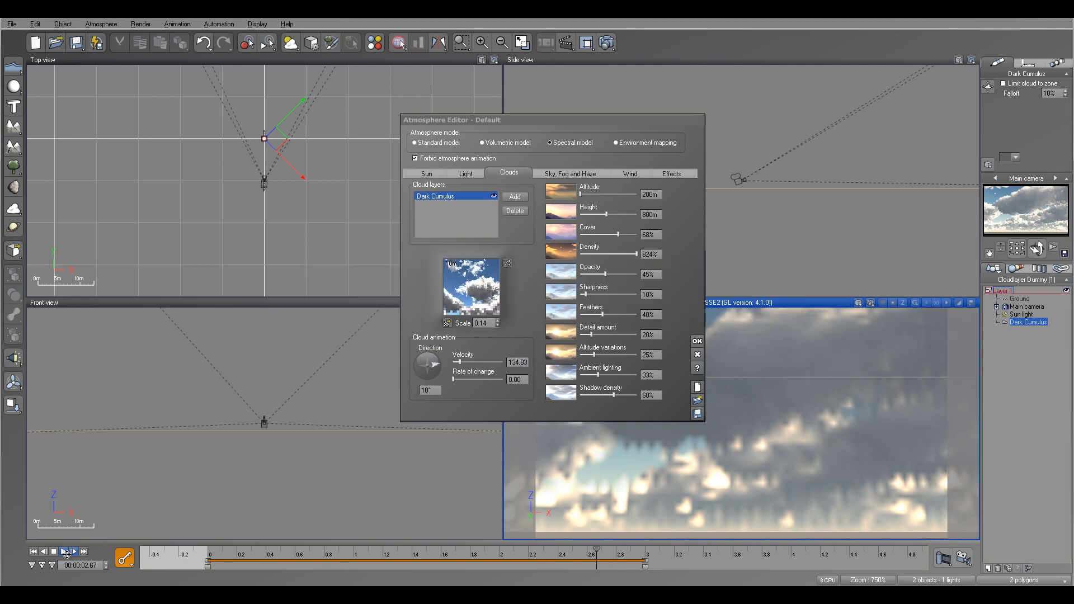
Step: Return to the start of the timeline, set the cloud direction to 270°, and close the editor
left_click(35, 552)
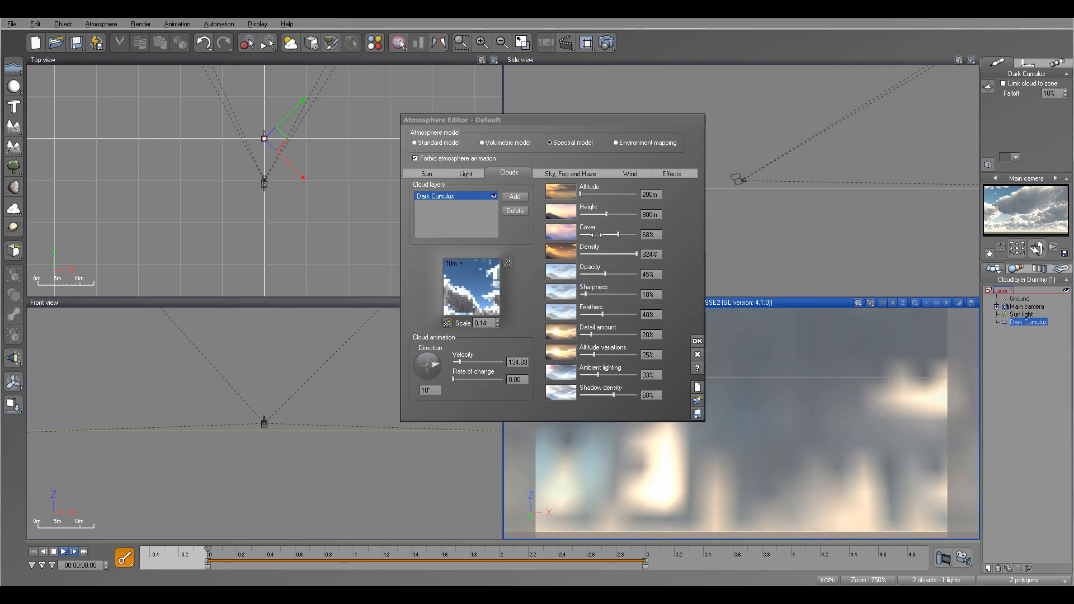
left_click_drag(435, 372, 428, 380)
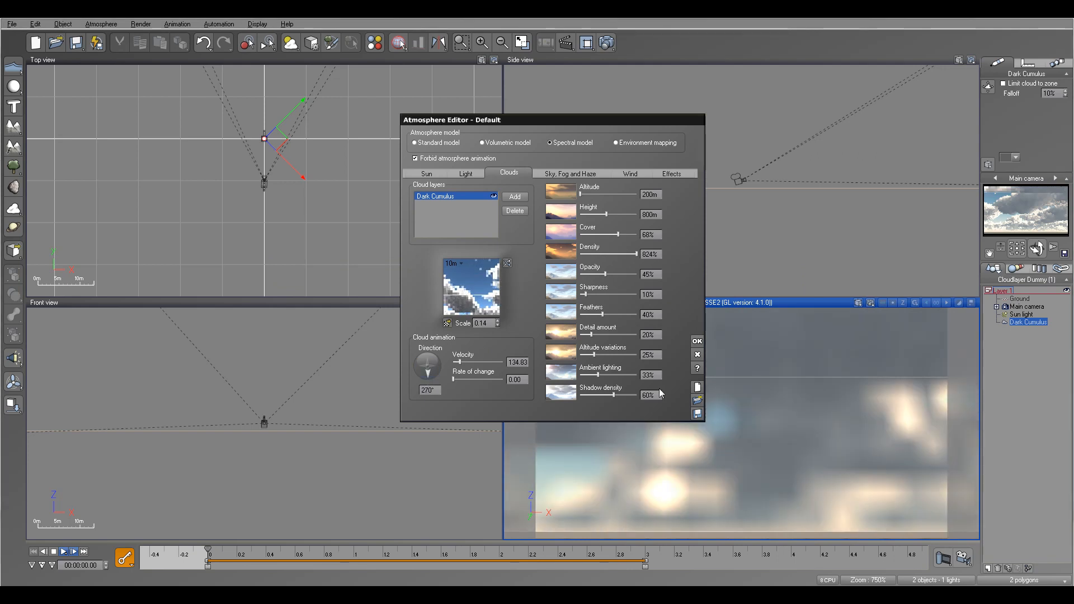
left_click(697, 341)
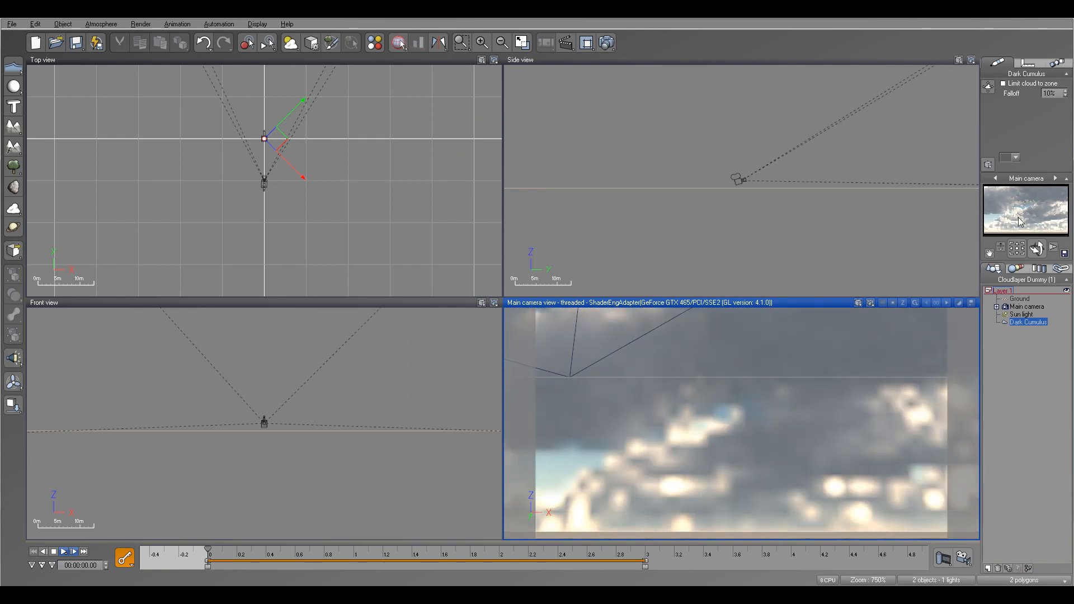
Step: Move the time cursor to about 0.84 seconds and reopen the Atmosphere Editor
left_click_drag(206, 549, 329, 551)
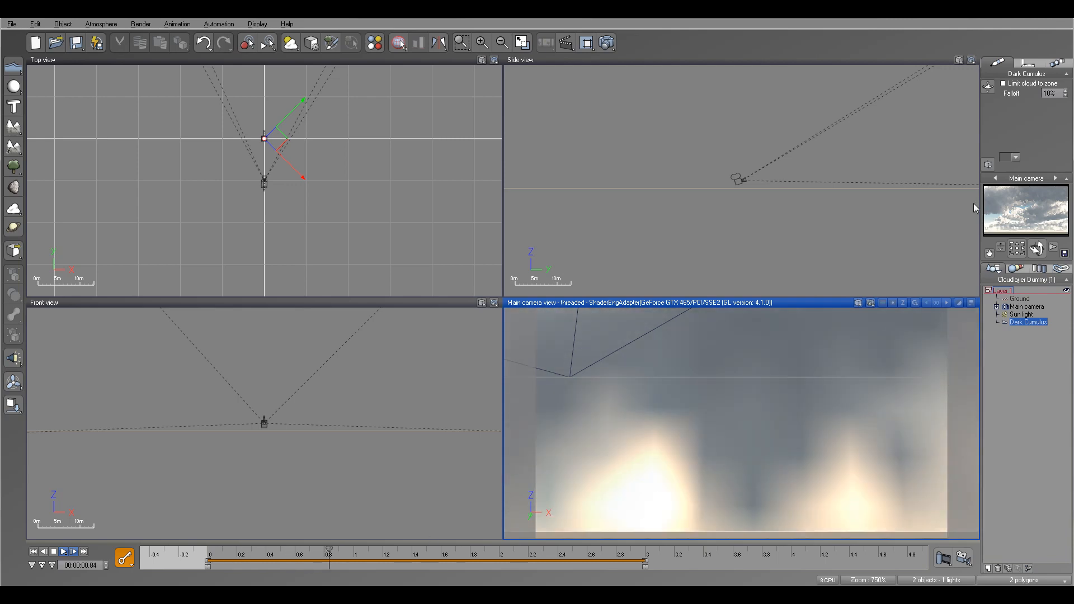
right_click(1031, 219)
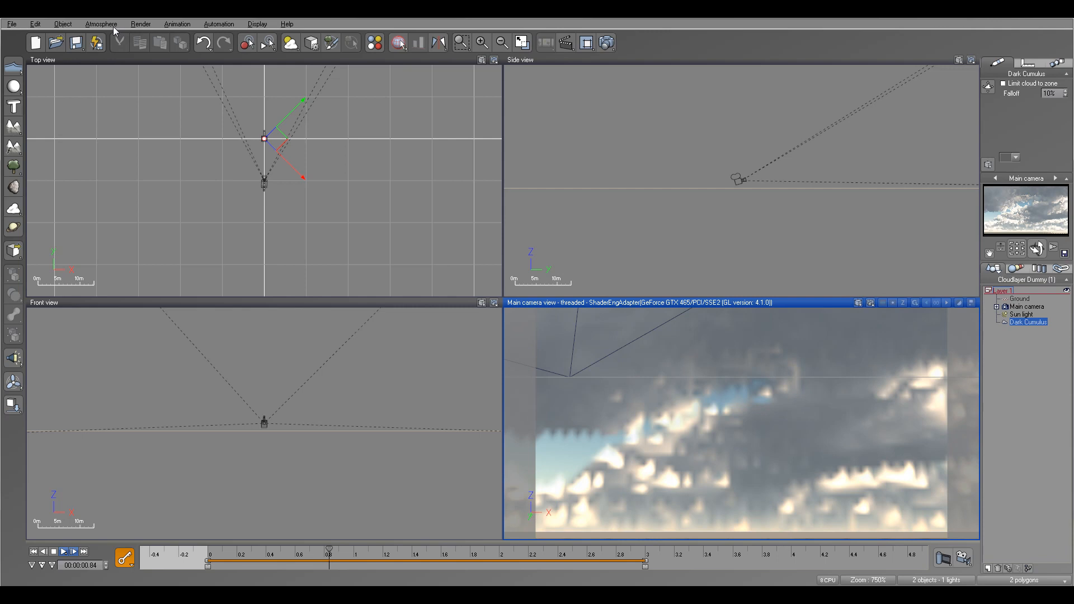
left_click(97, 27)
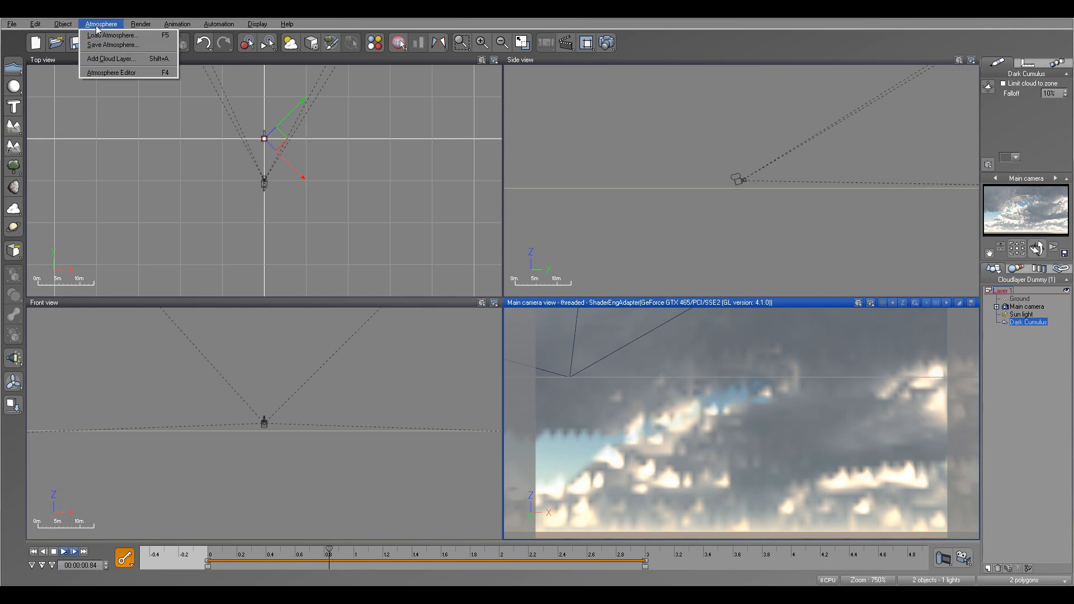
left_click(105, 73)
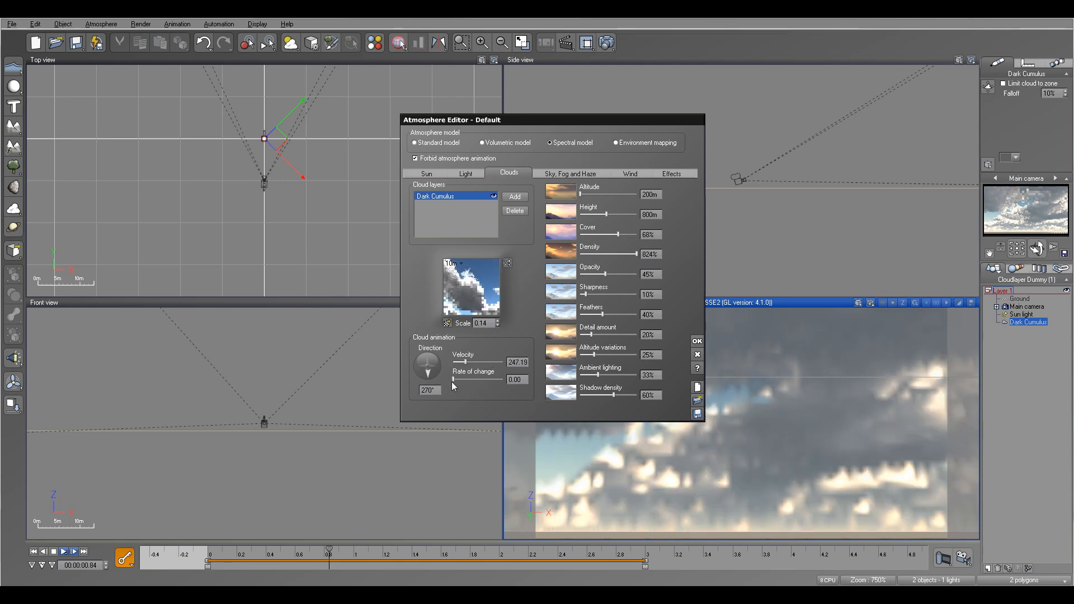
Step: Nudge the cloud velocity and raise the cloud rate of change to 0.45
left_click_drag(460, 362, 465, 362)
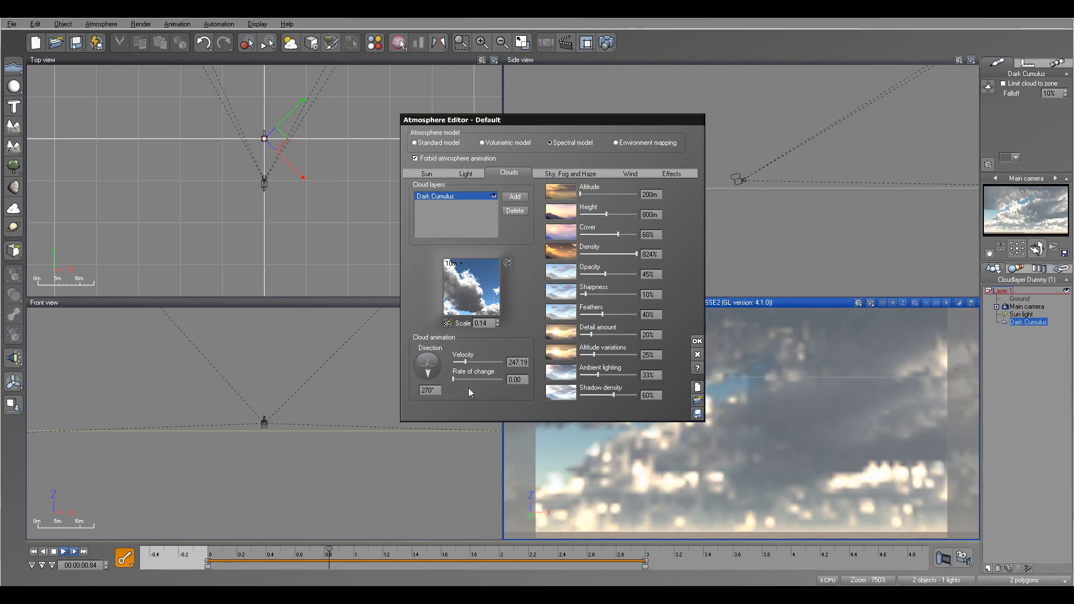
left_click_drag(459, 380, 462, 381)
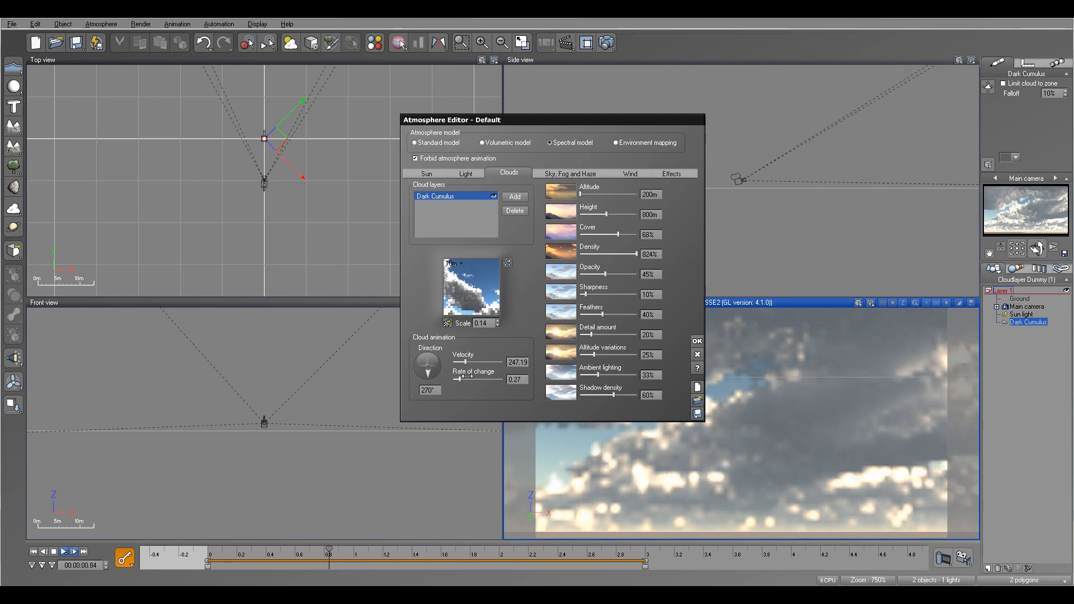
left_click_drag(461, 380, 465, 380)
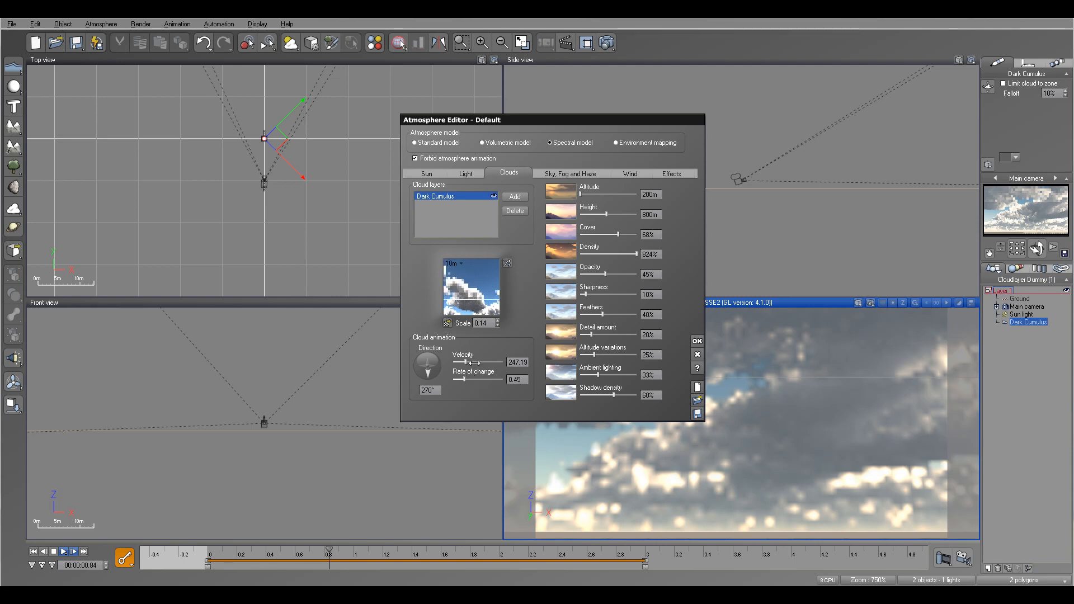
Step: Adjust the cloud velocity and play the animation back from the start of the timeline
left_click_drag(475, 362, 475, 380)
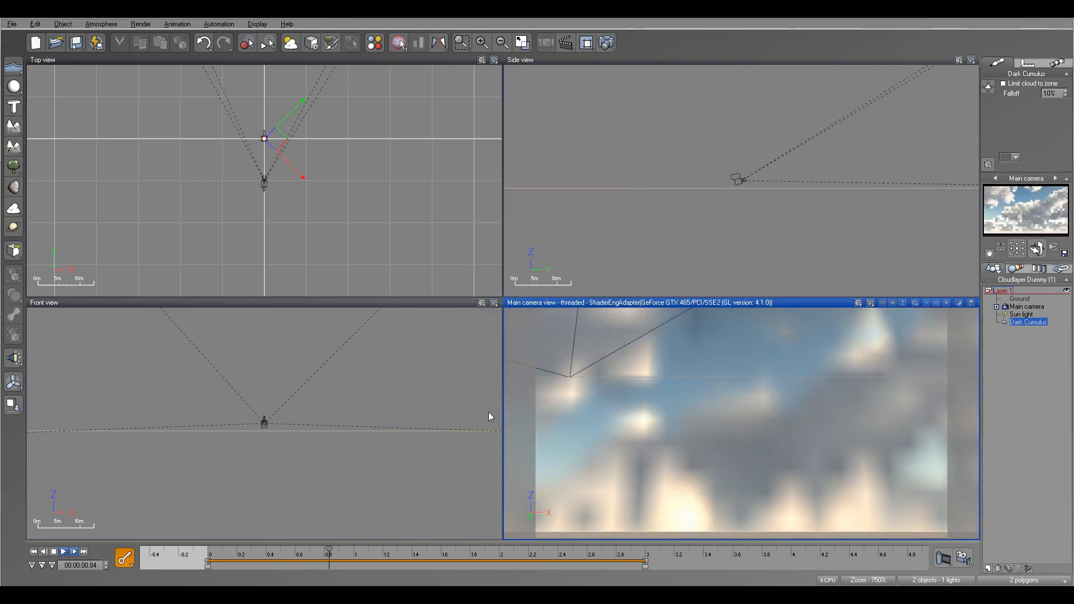
left_click(37, 553)
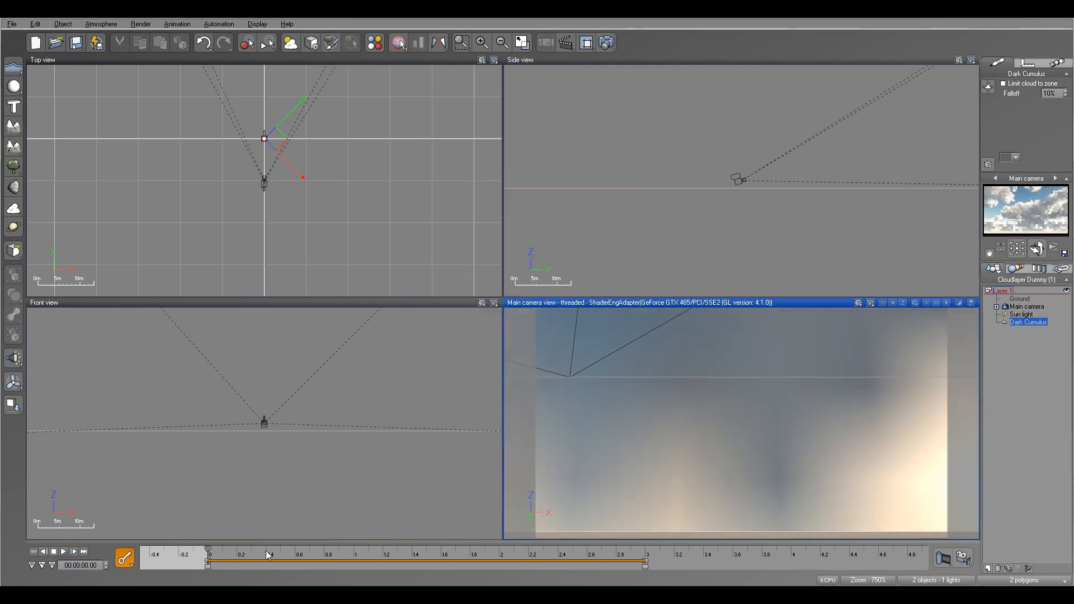
key("space")
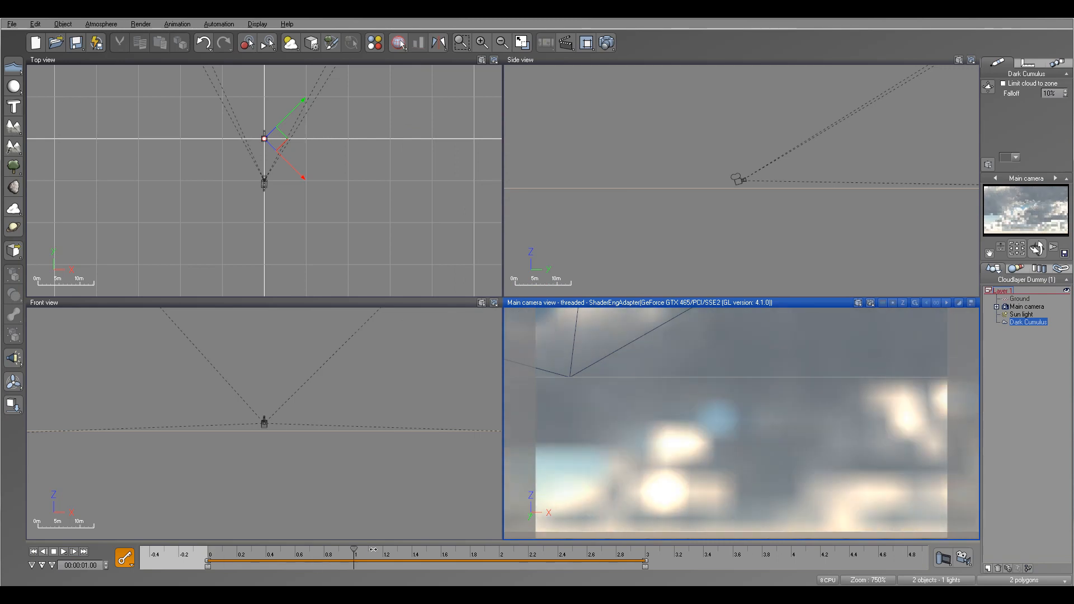
Step: Reopen the Atmosphere Editor at about 1.92 seconds to check the cloud animation values, and return to the timeline start
left_click(101, 24)
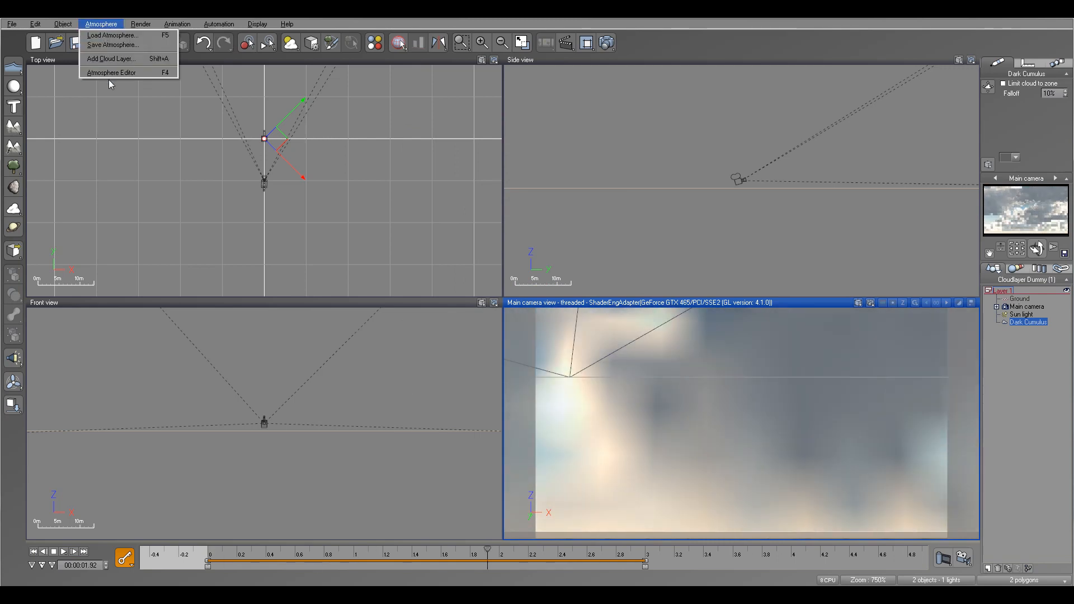
left_click(106, 72)
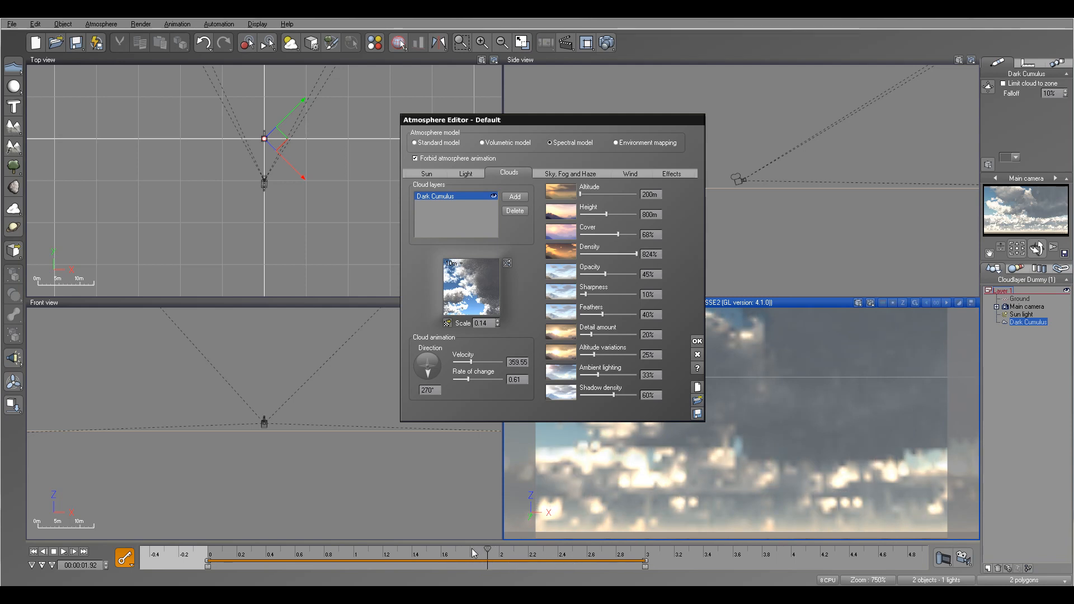
left_click(33, 553)
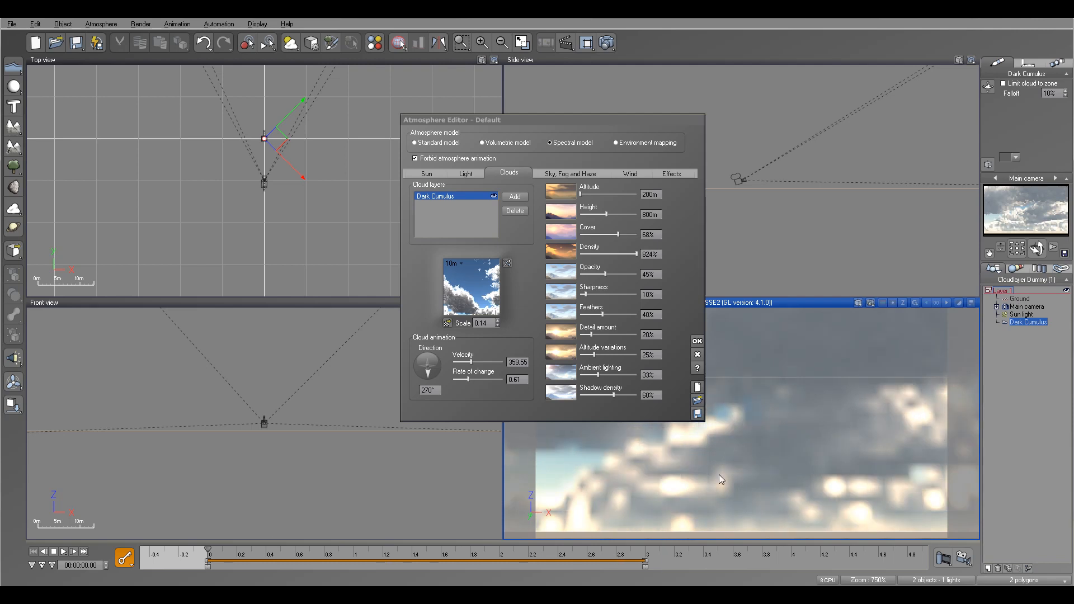
Step: Render the animation at Preview quality and 320x180 to an AVI file in the Desktop tutorial folder
left_click(968, 562)
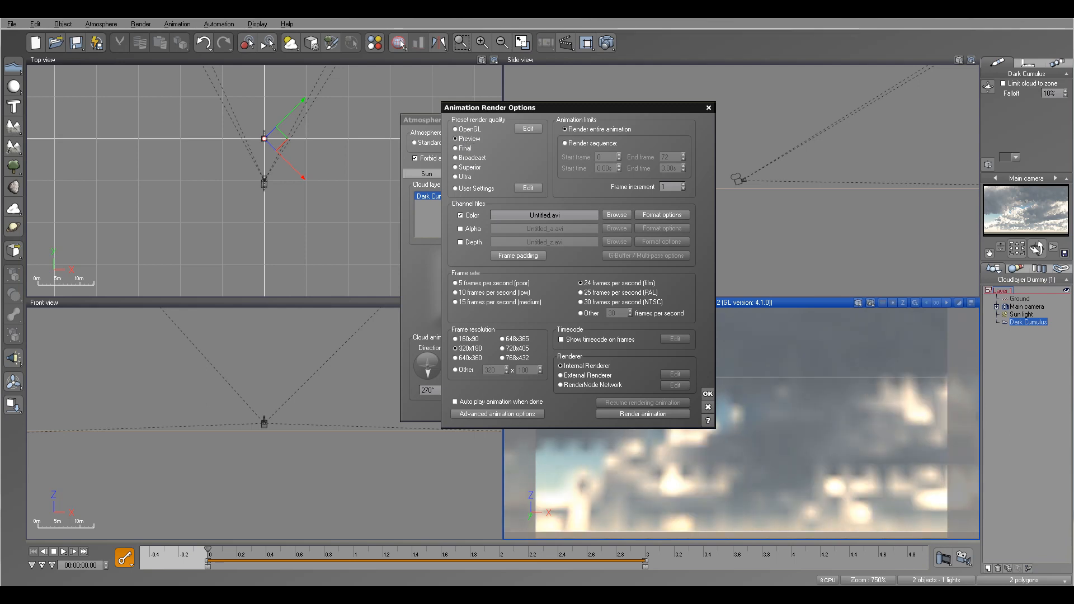
left_click(662, 215)
left_click(638, 234)
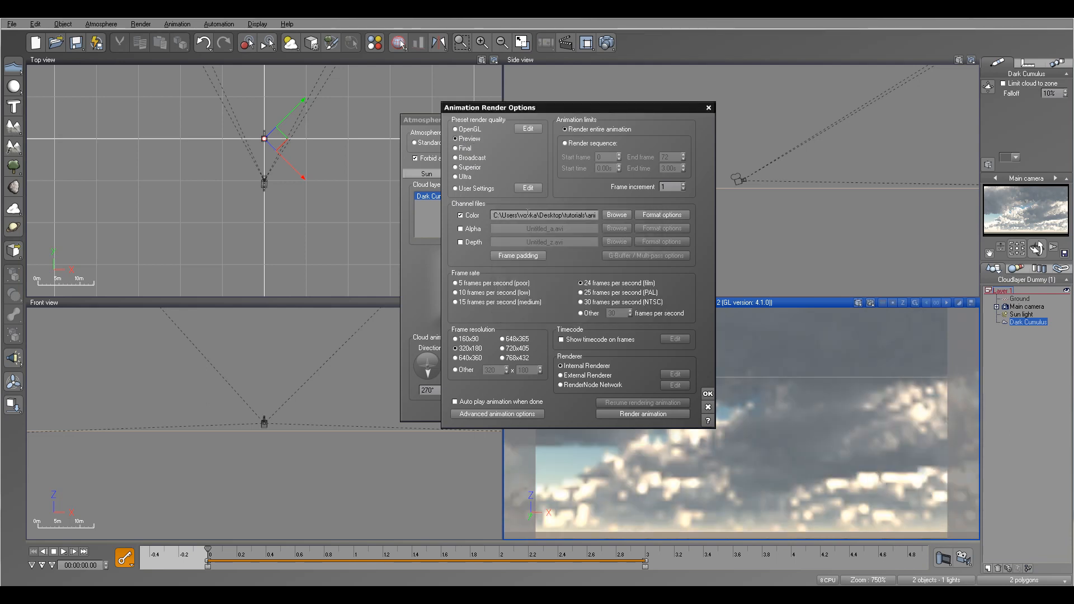
left_click(634, 414)
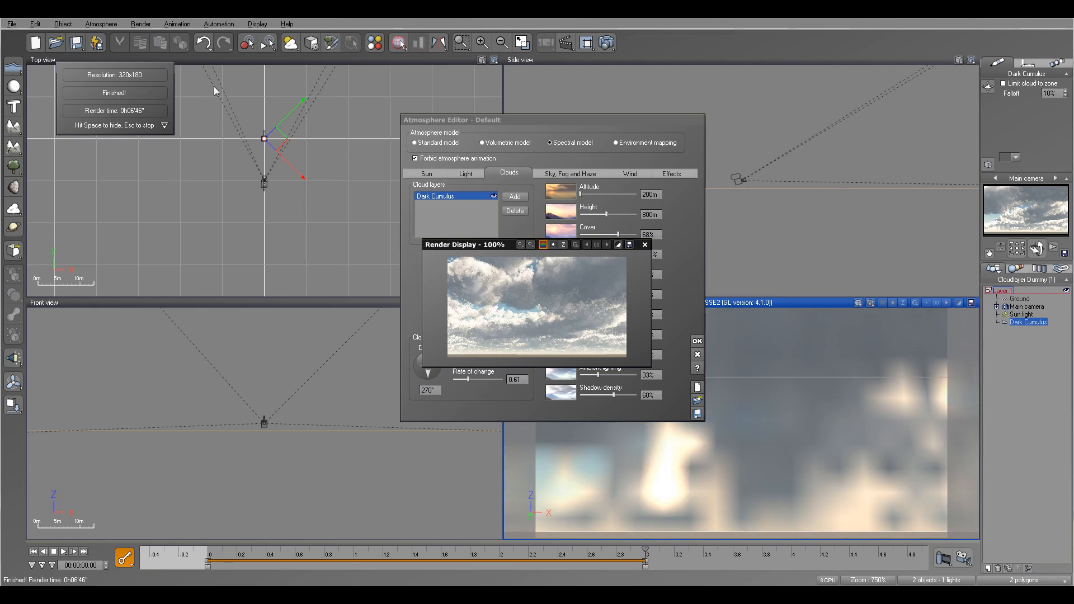
Step: Close the render display and watch the rendered clouds video in an enlarged player window
left_click(645, 245)
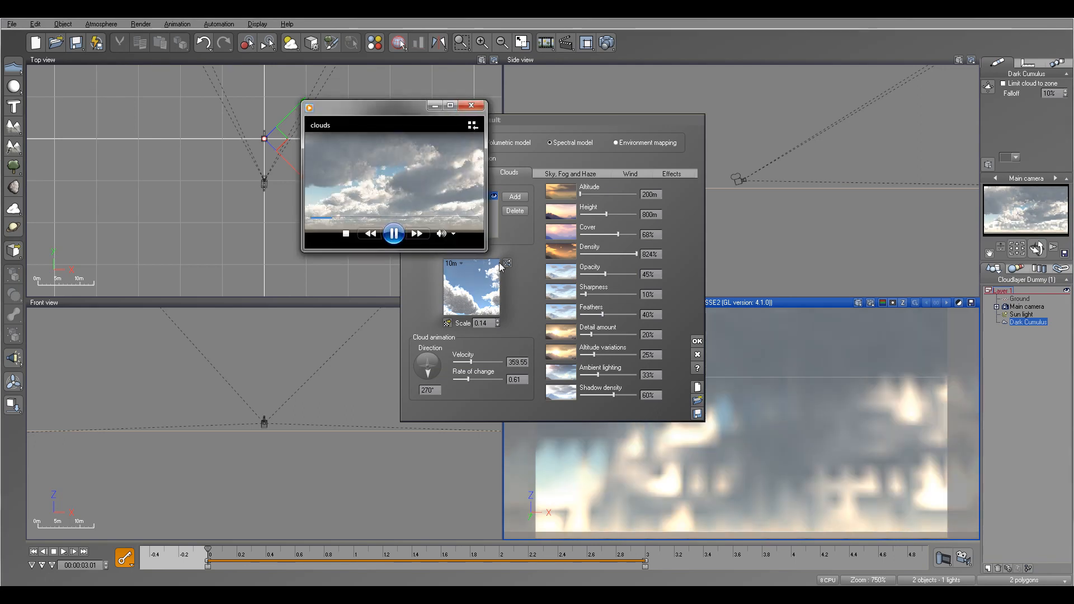
left_click_drag(480, 250, 673, 322)
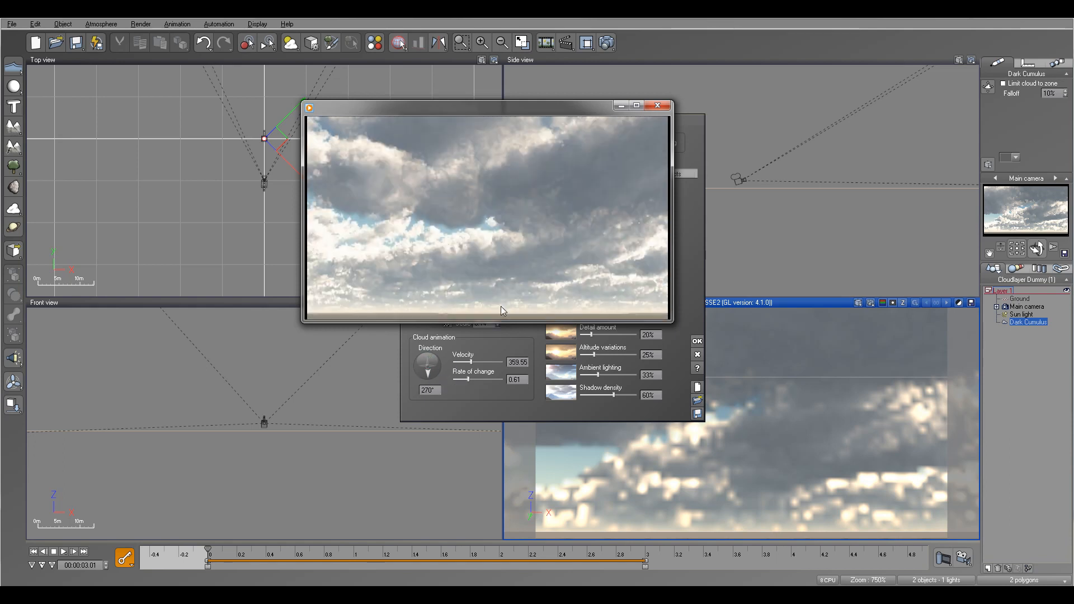
left_click(657, 105)
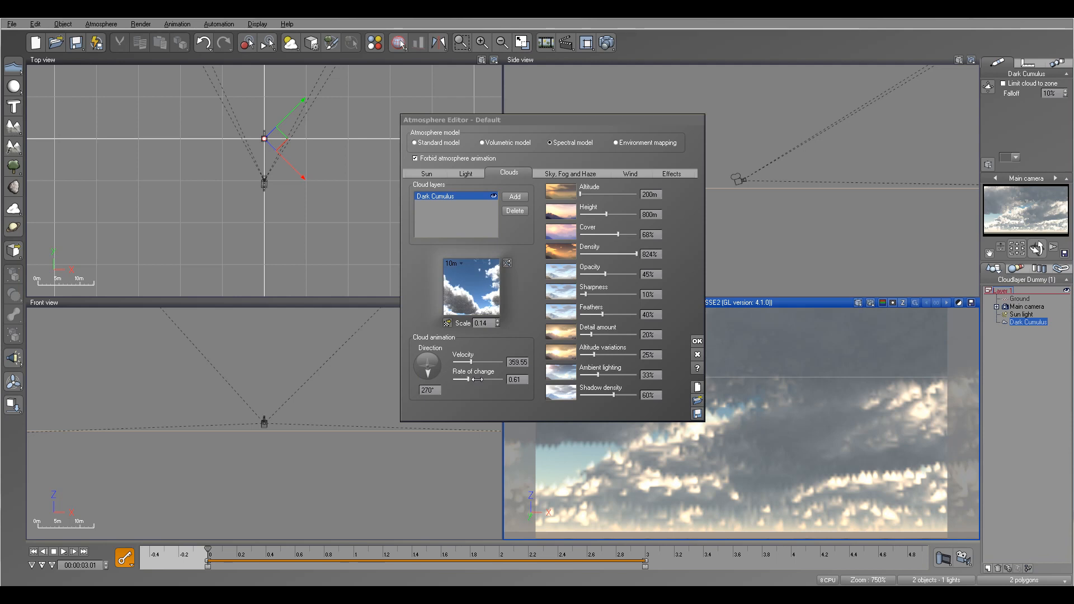
Step: Open the Dark Cumulus cloud material and edit its density production function
left_click(471, 296)
double_click(471, 300)
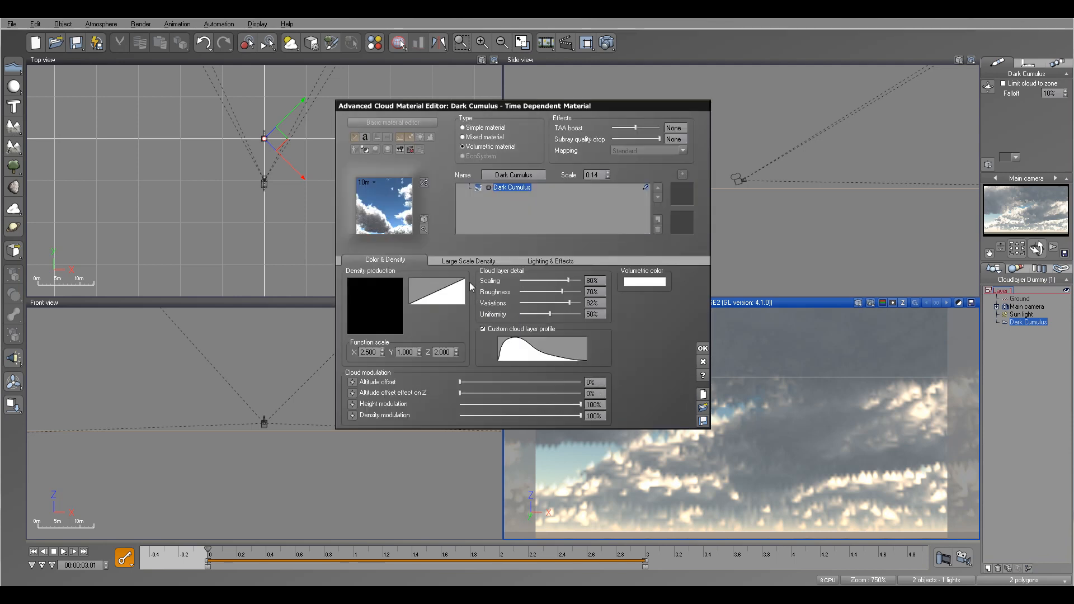
right_click(401, 314)
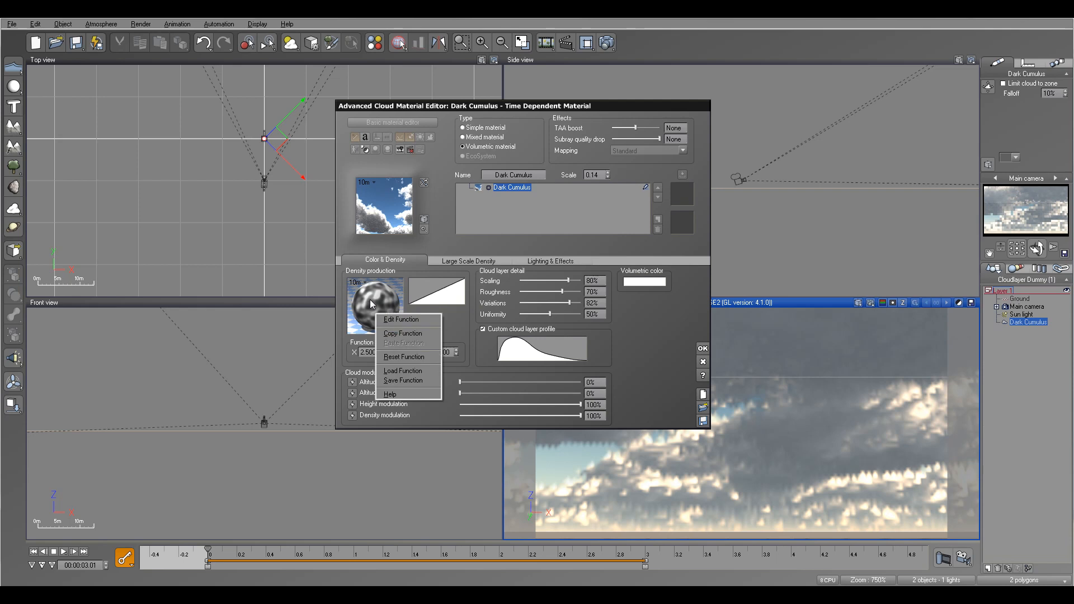
left_click(403, 317)
Step: Arrange the density function nodes, inspect the Basic Repeater and Time nodes, and close all editors
left_click_drag(583, 285, 456, 233)
left_click_drag(579, 355, 488, 336)
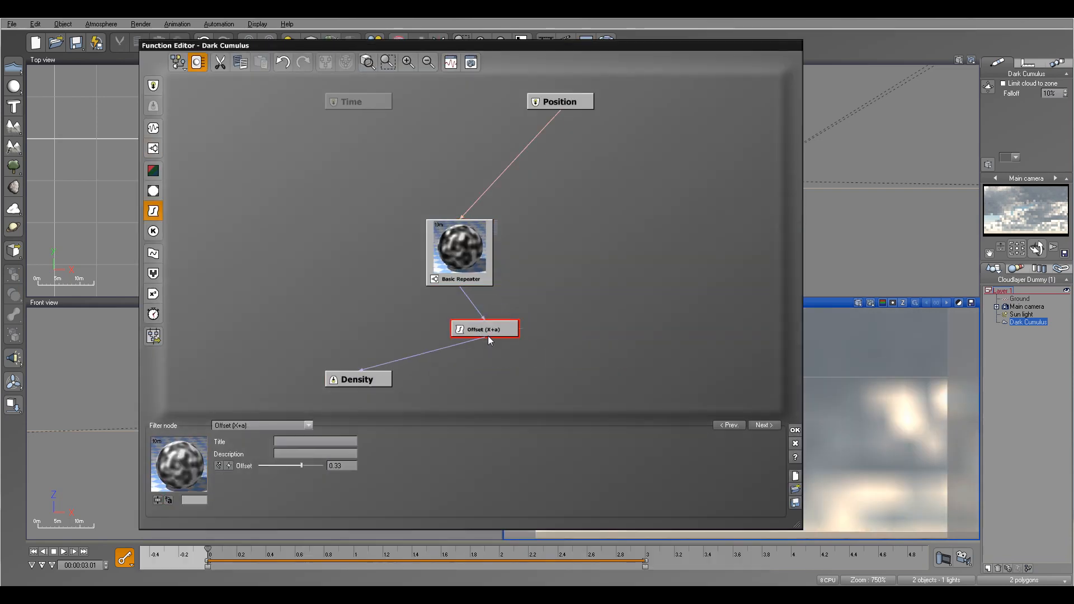
left_click(461, 247)
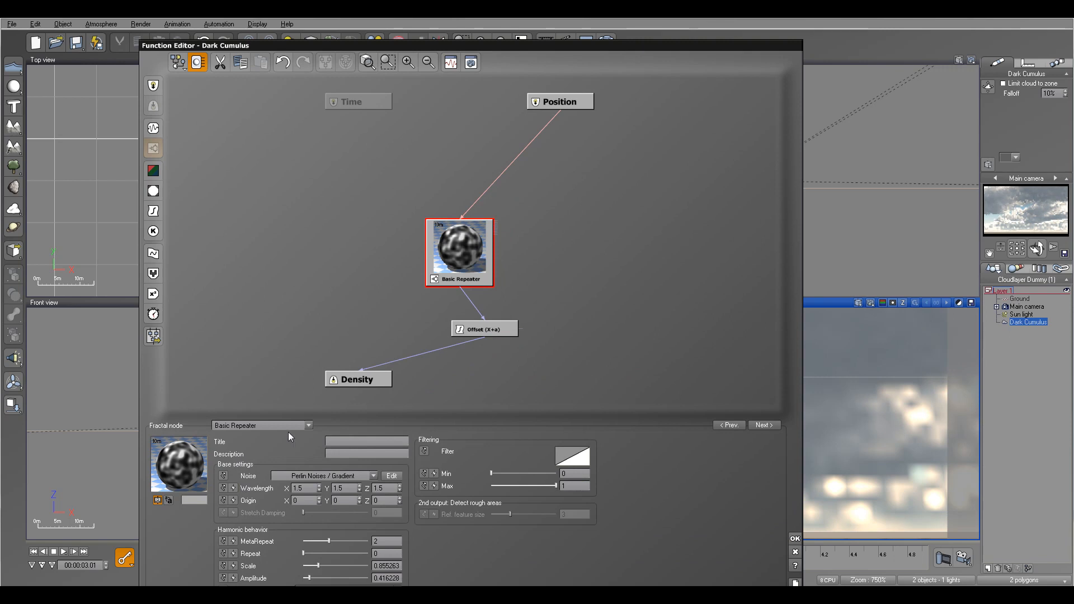
left_click(351, 101)
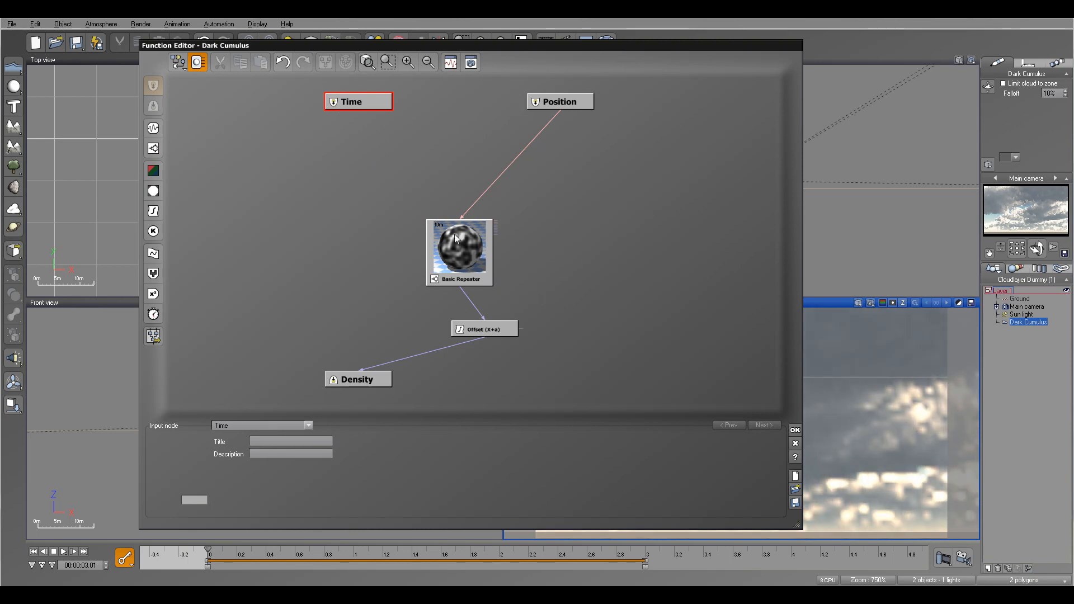
left_click(795, 430)
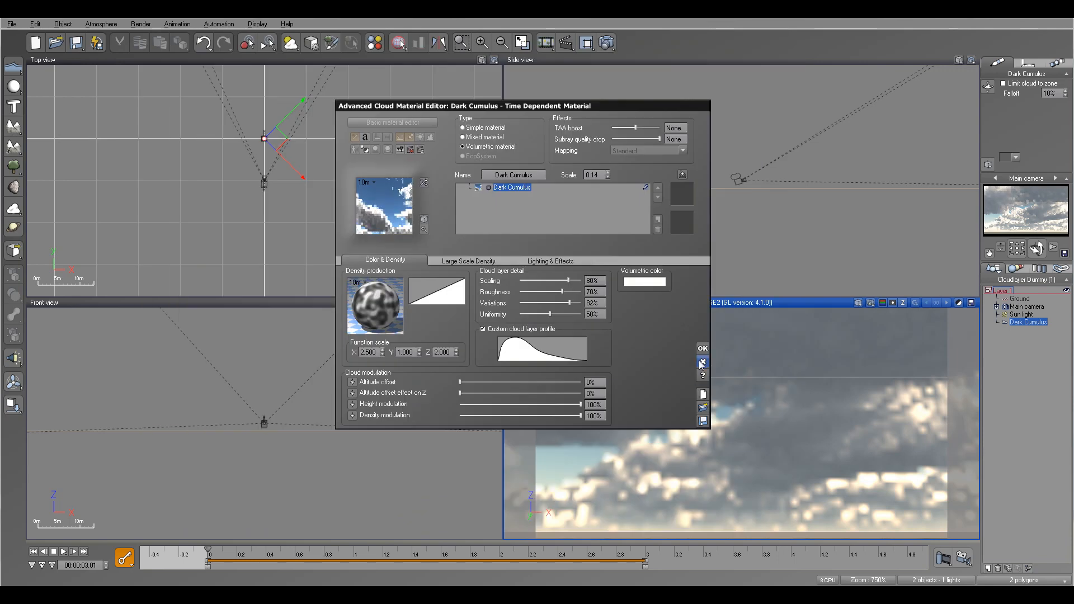
key("Return")
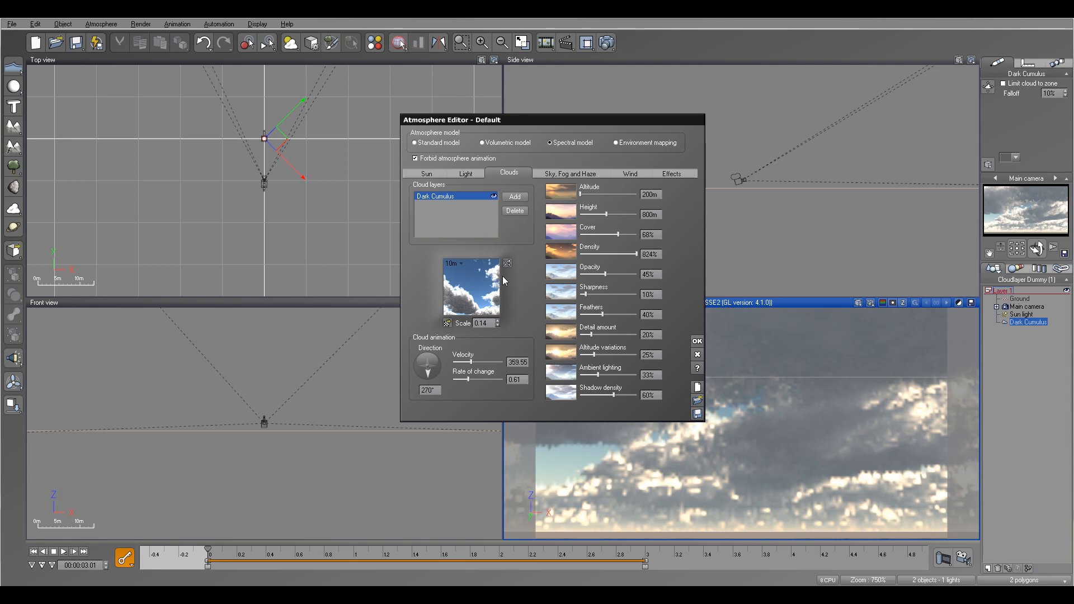
left_click(697, 342)
Step: Select the Sun light and move it horizontally in the top view, away from the camera
left_click(1024, 315)
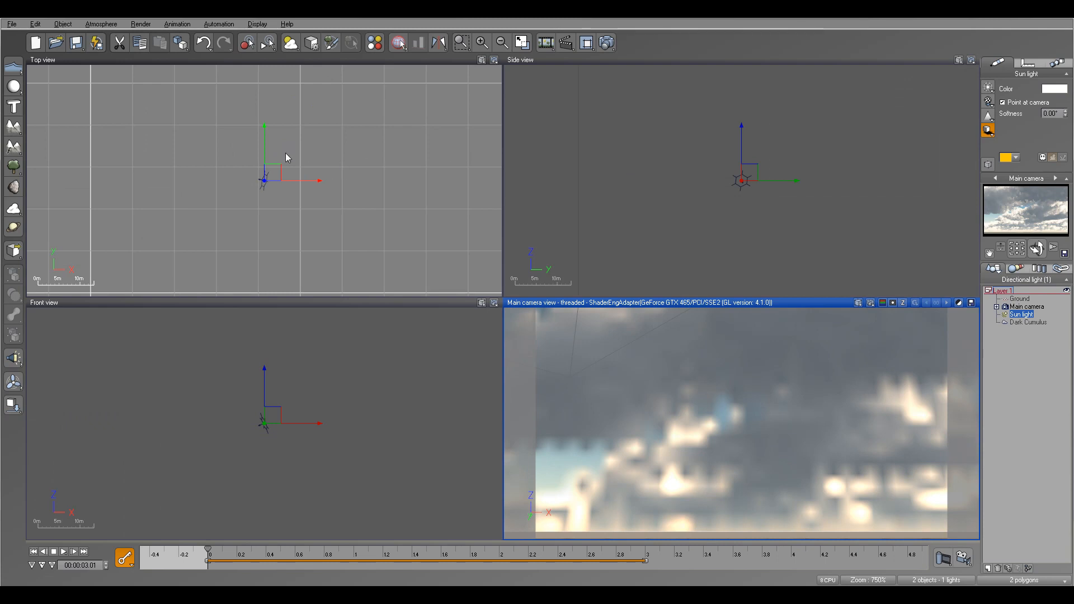
right_click_drag(285, 152, 460, 151)
left_click(265, 157)
right_click_drag(265, 156, 384, 138)
scroll(366, 162, "down", 5)
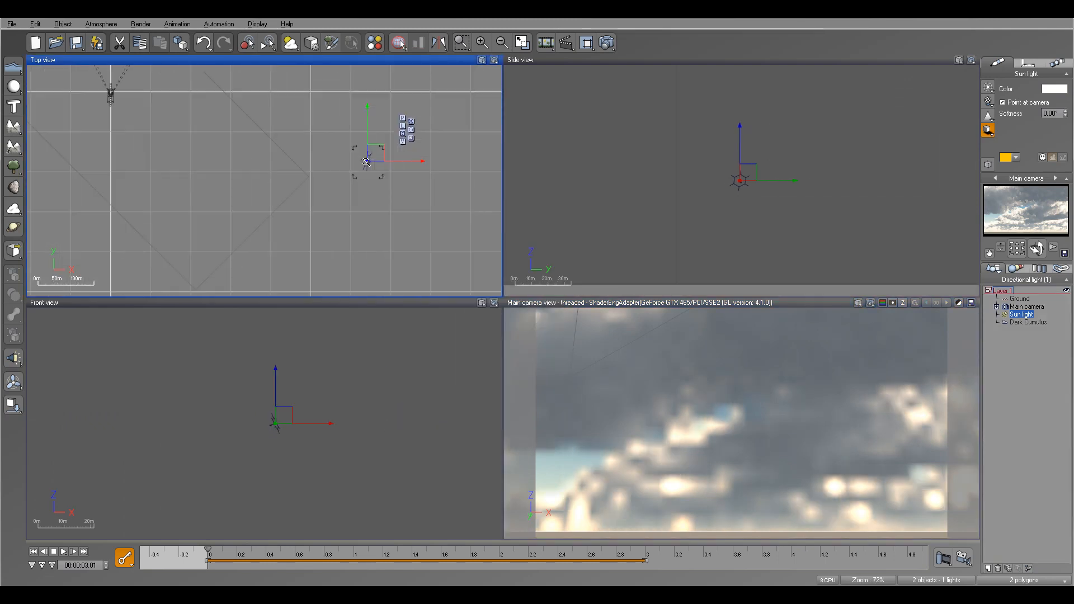
right_click_drag(197, 133, 281, 217)
left_click_drag(458, 236, 256, 91)
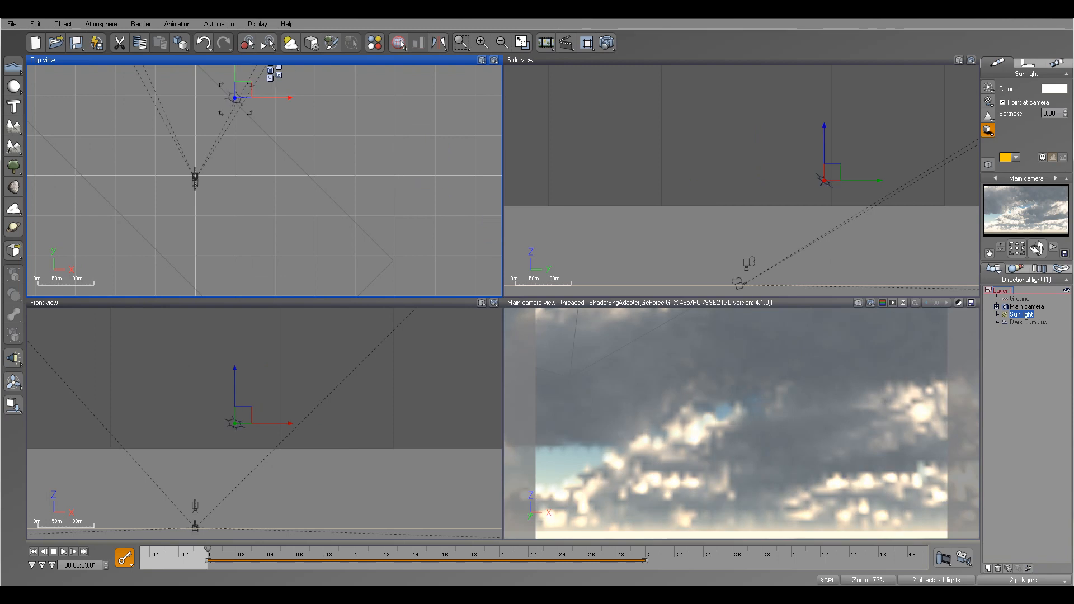
right_click_drag(289, 124, 361, 201)
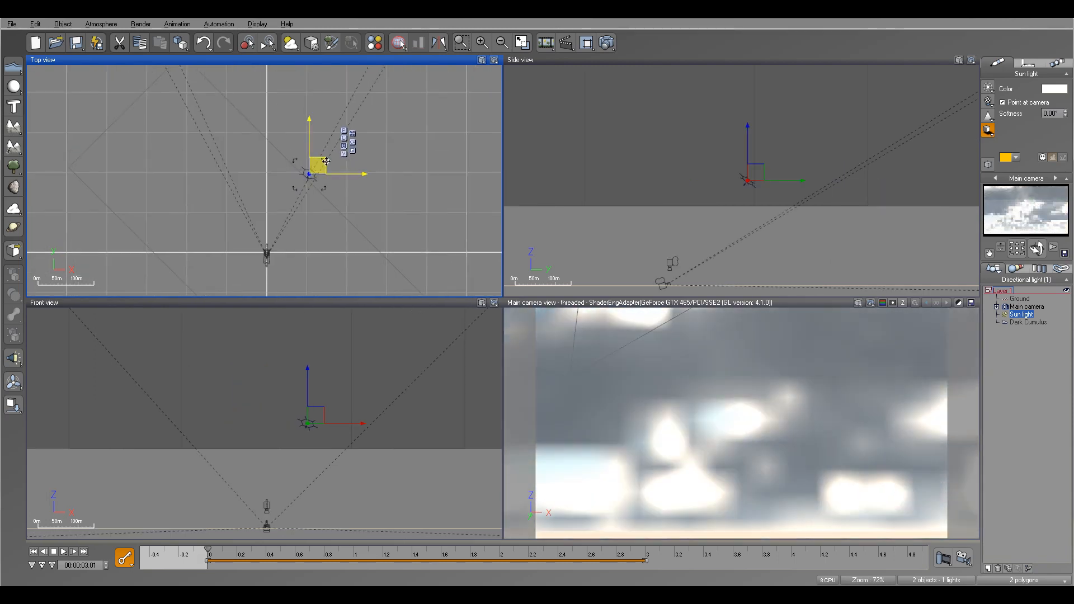
Step: Raise the Sun light high above the ground in the side view and refine its position in the top view
right_click_drag(813, 220, 727, 144)
left_click_drag(679, 95, 744, 199)
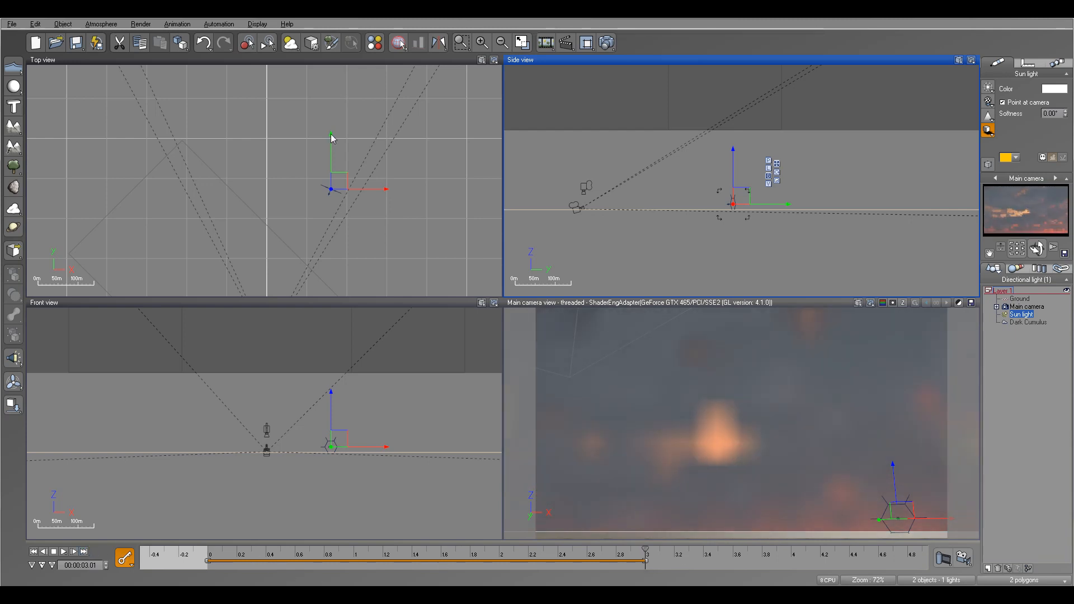
left_click_drag(343, 172, 260, 166)
left_click_drag(739, 214, 722, 122)
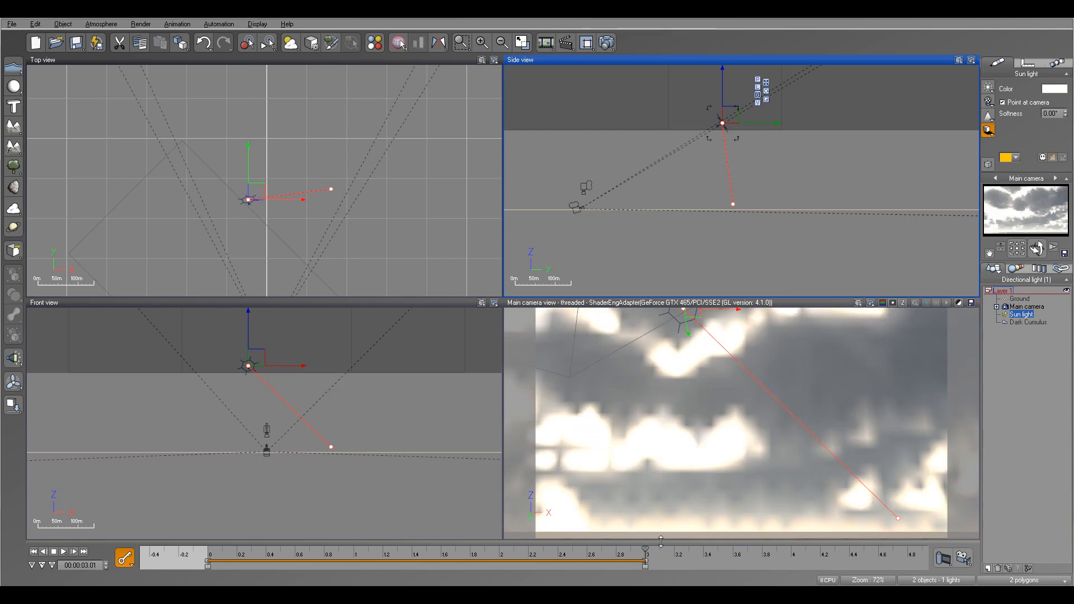
Step: Scrub the timeline to preview the sun's animated movement from sunset to the raised position
left_click_drag(644, 551, 383, 550)
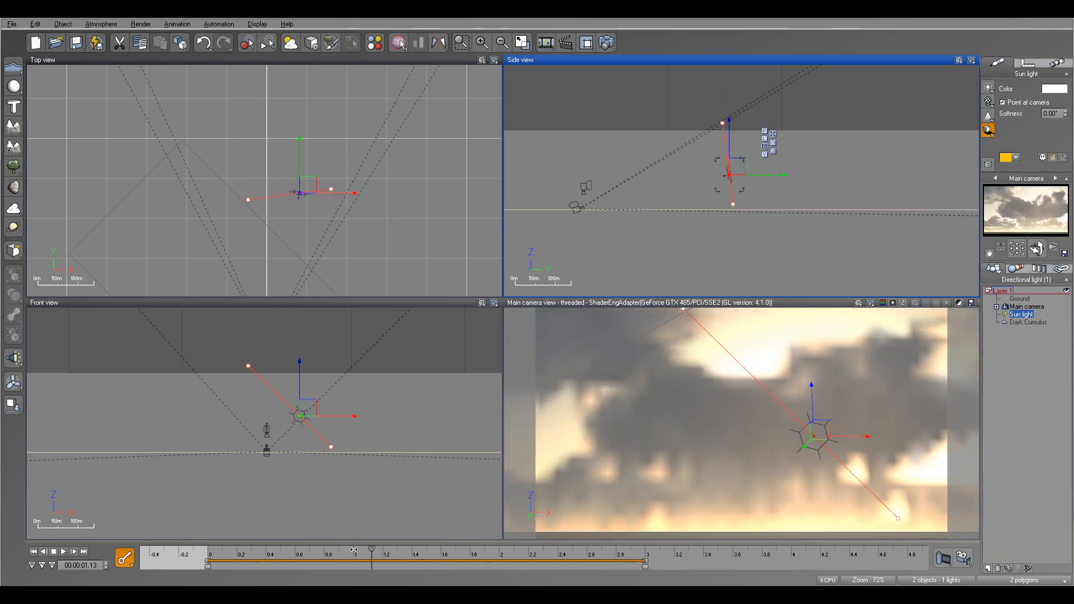
left_click_drag(376, 550, 335, 550)
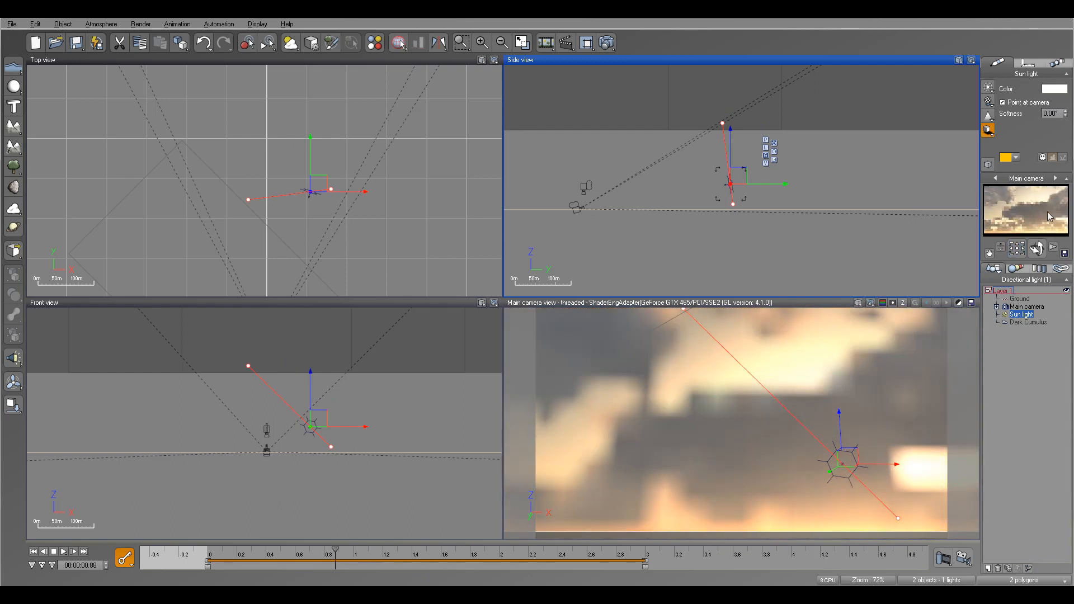
left_click_drag(336, 550, 280, 550)
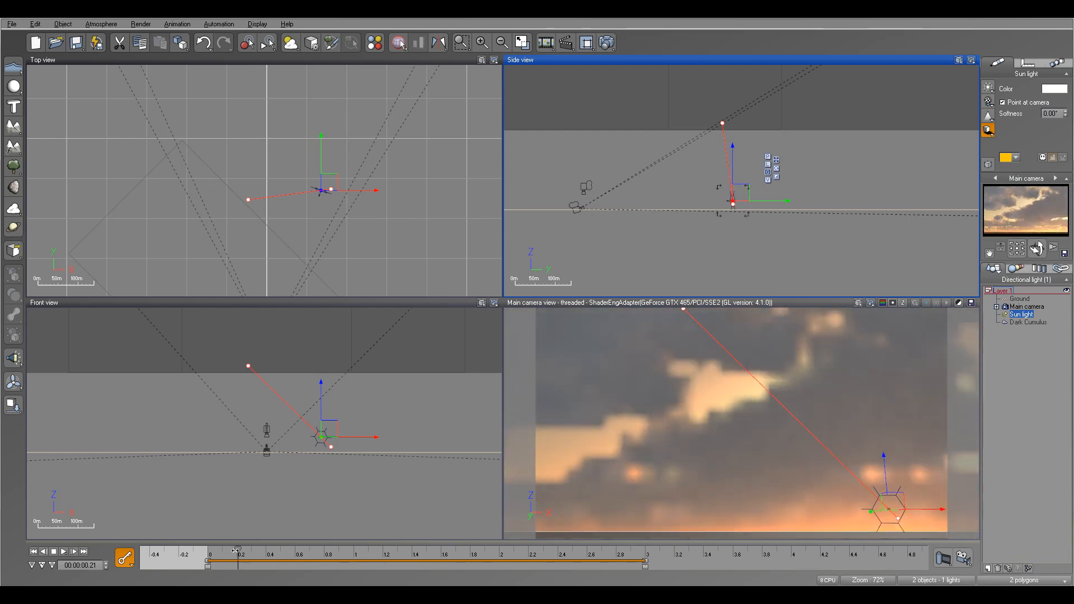
left_click_drag(281, 550, 232, 550)
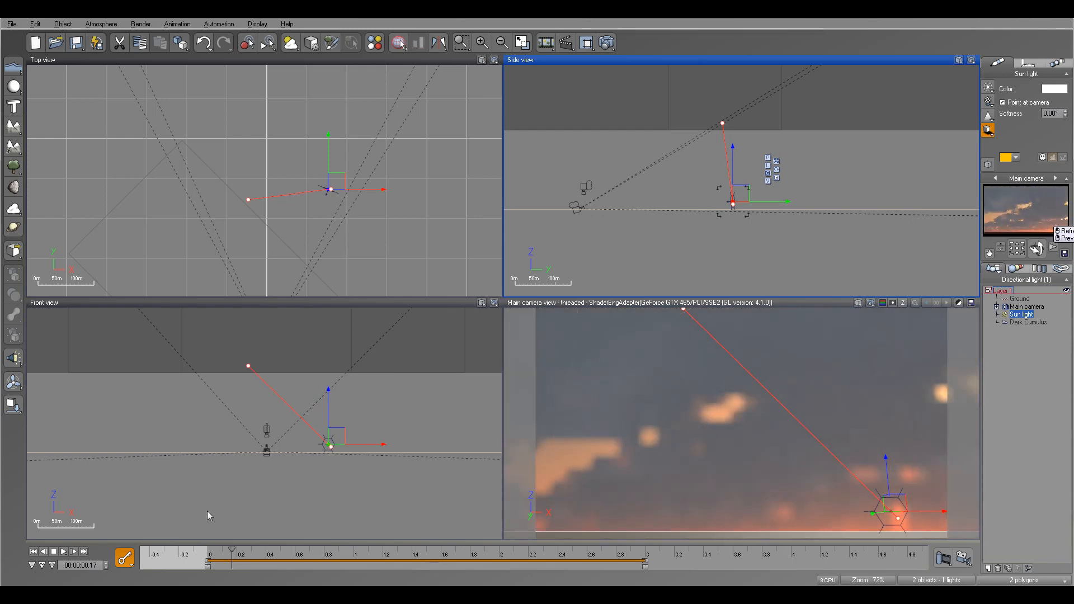
left_click_drag(234, 549, 323, 551)
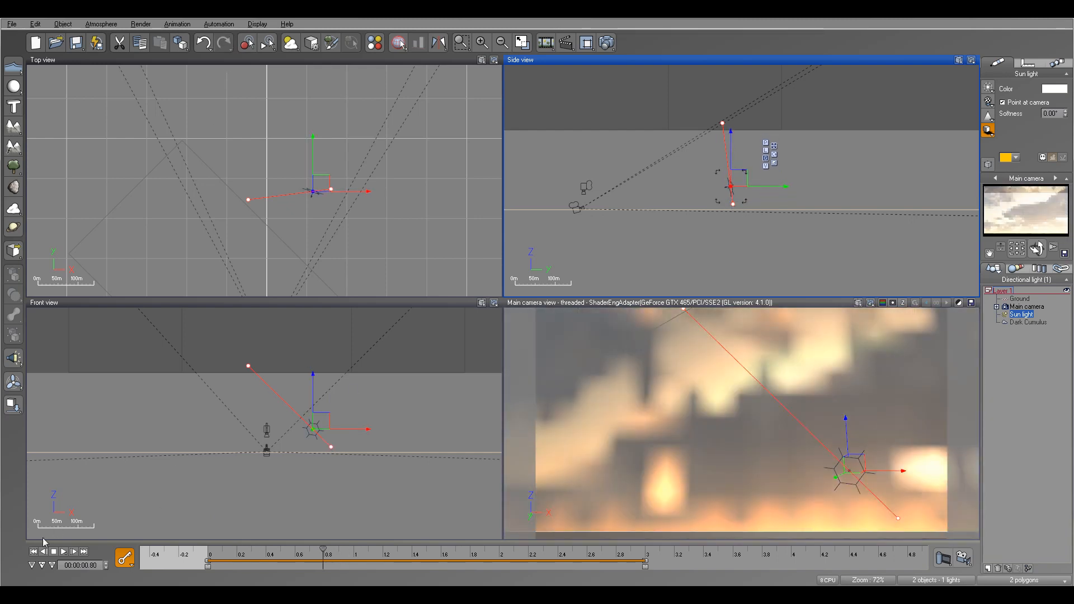
Step: Return to the start of the timeline and open the Sky, Fog and Haze settings of the Atmosphere Editor
left_click(33, 552)
left_click(102, 24)
left_click(133, 77)
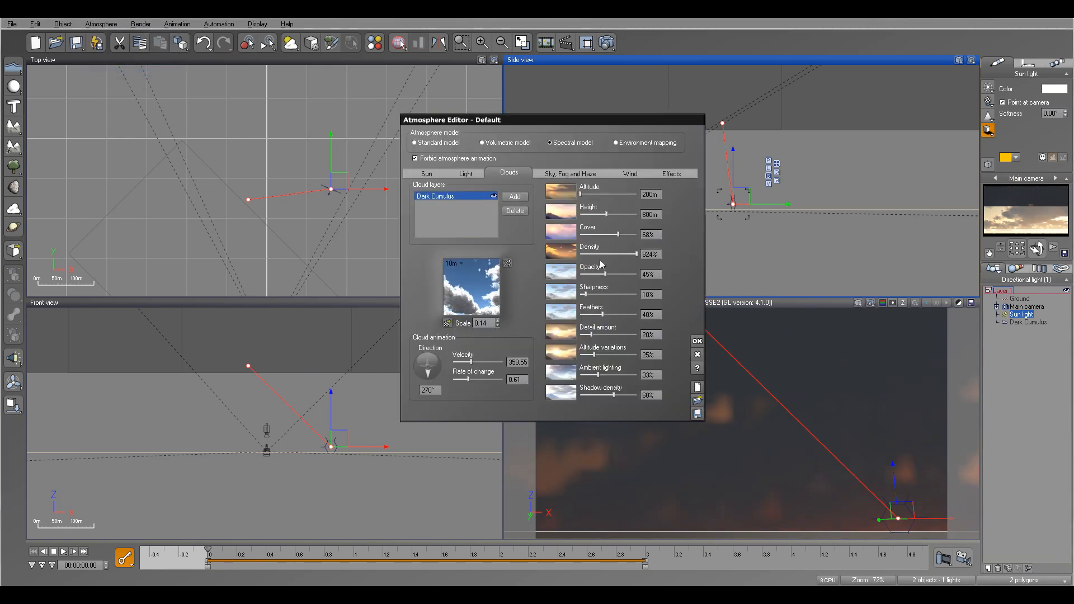
left_click(587, 174)
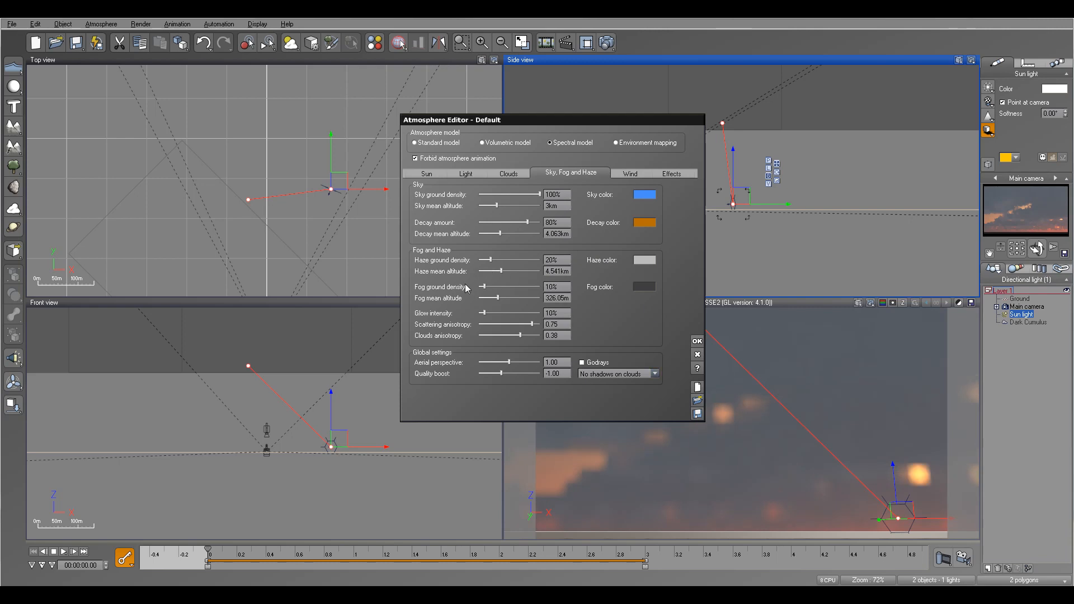
Step: At the end of the timeline, set glow intensity 22%, scattering anisotropy 0.60, fog ground density 36% and fog mean altitude 1.55 km
left_click(82, 551)
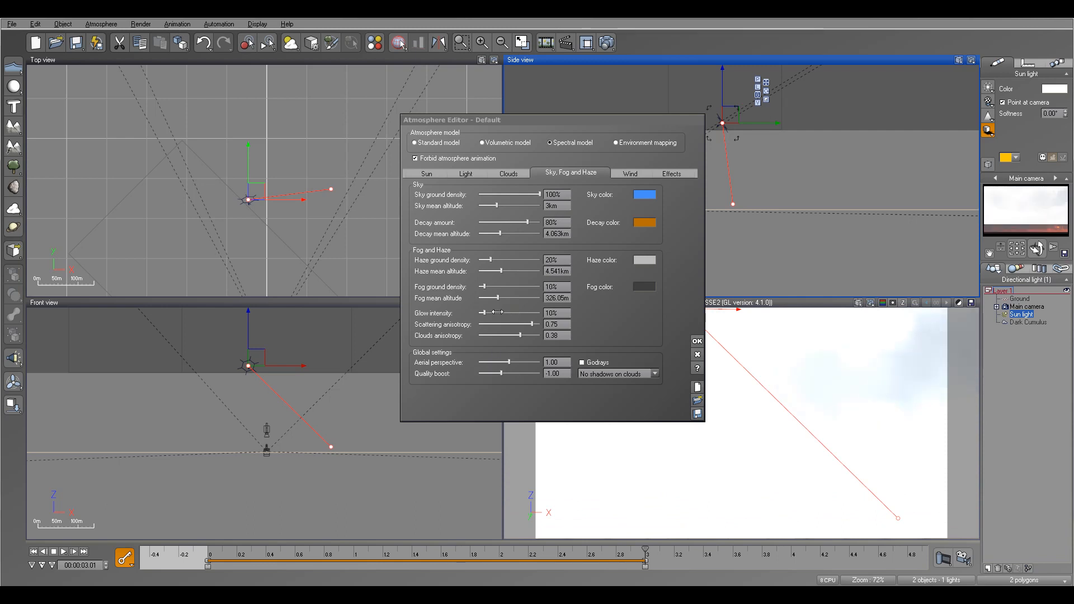
left_click_drag(496, 312, 527, 324)
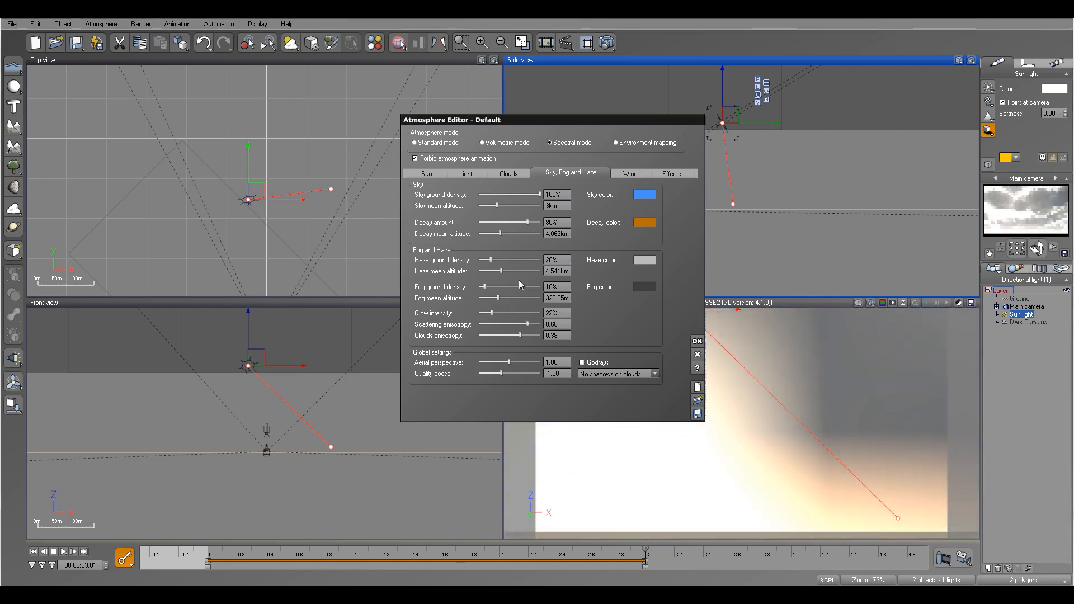
left_click_drag(482, 286, 516, 298)
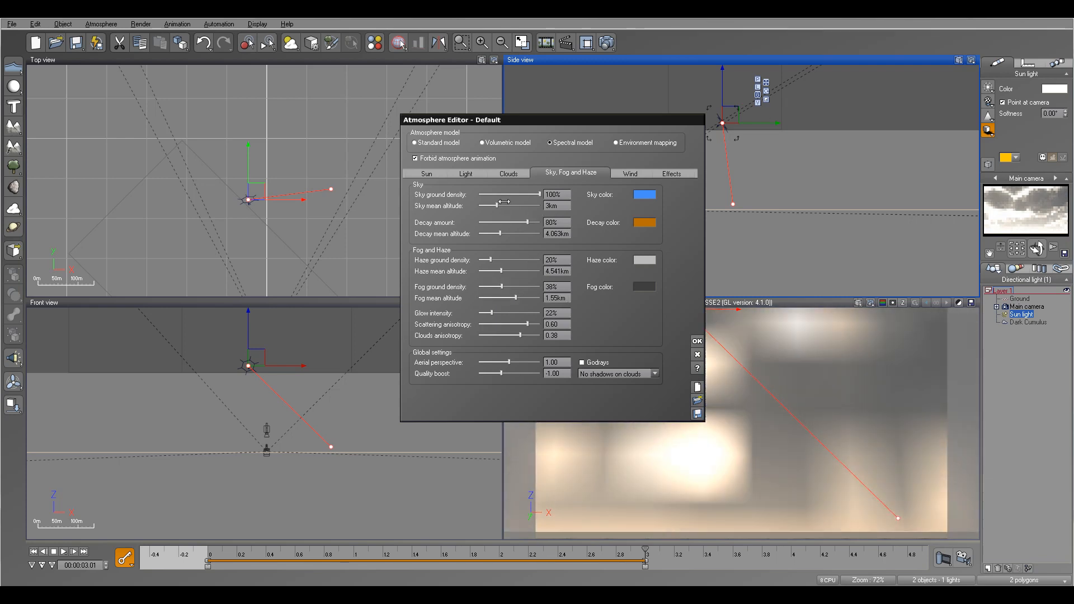
Step: Set sky mean altitude 3.943 km, haze ground density 60%, glow intensity 33% and scattering anisotropy 0.47, then close the Atmosphere Editor
left_click_drag(496, 205, 499, 206)
left_click_drag(501, 260, 522, 262)
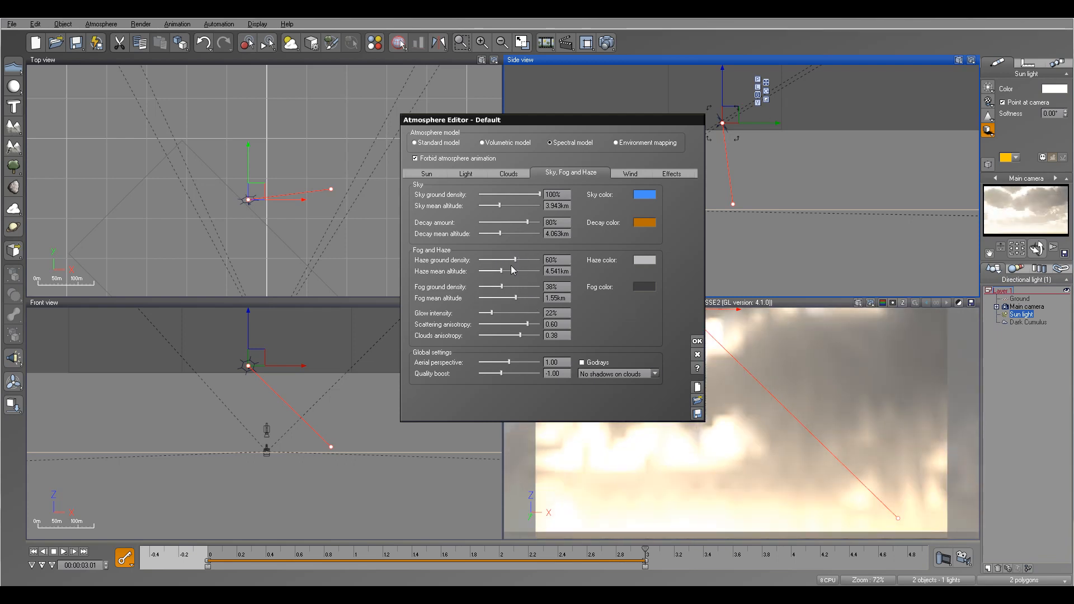
left_click_drag(504, 313, 524, 324)
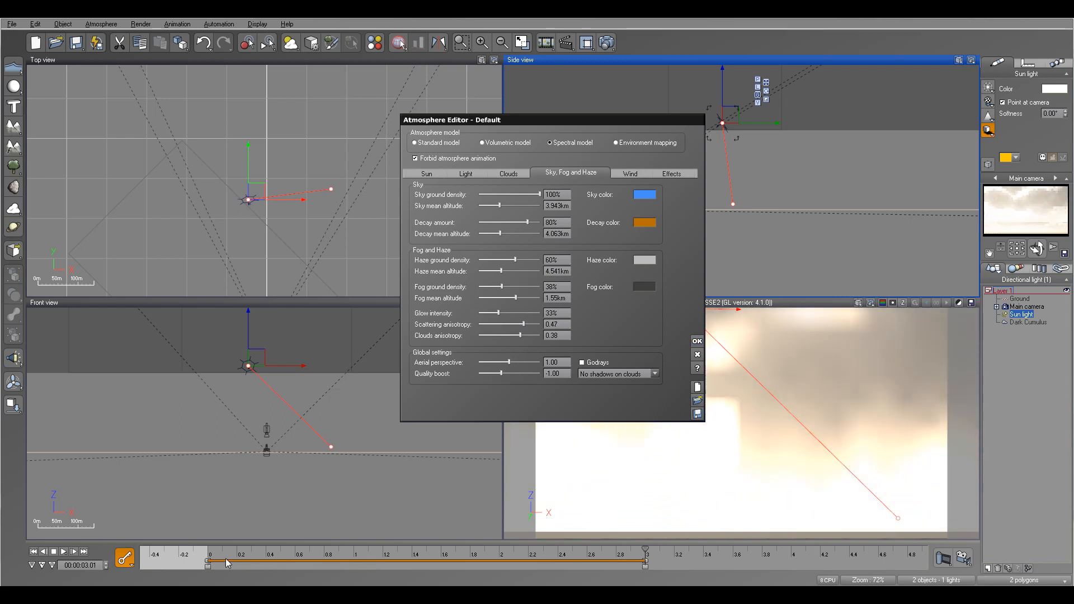
left_click(698, 342)
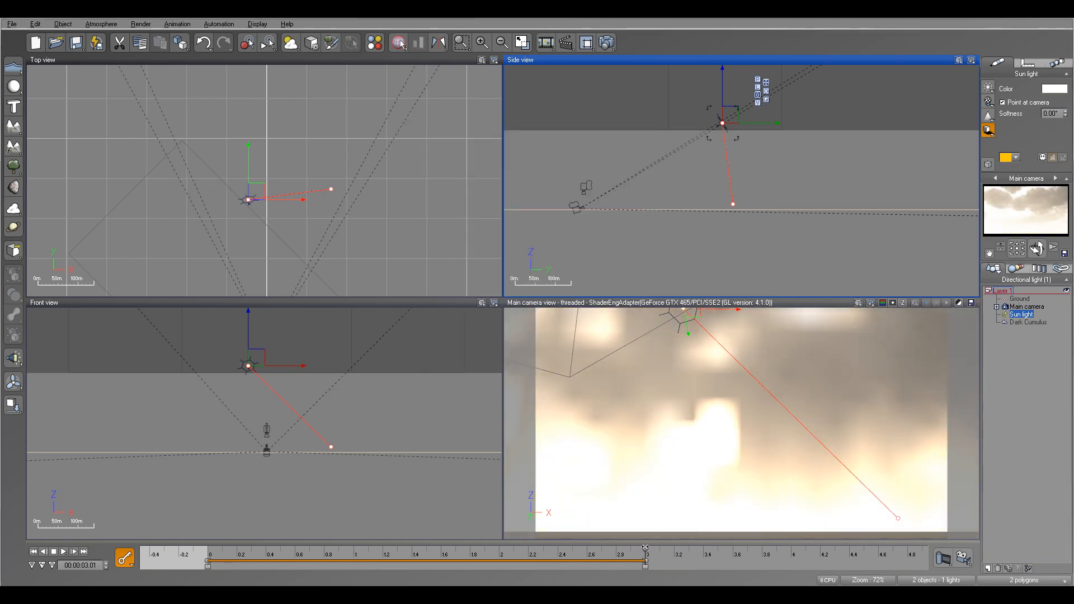
Step: Scrub the timeline to preview the lighting, reopen the Atmosphere Editor and return to the start of the timeline
left_click_drag(402, 551, 359, 551)
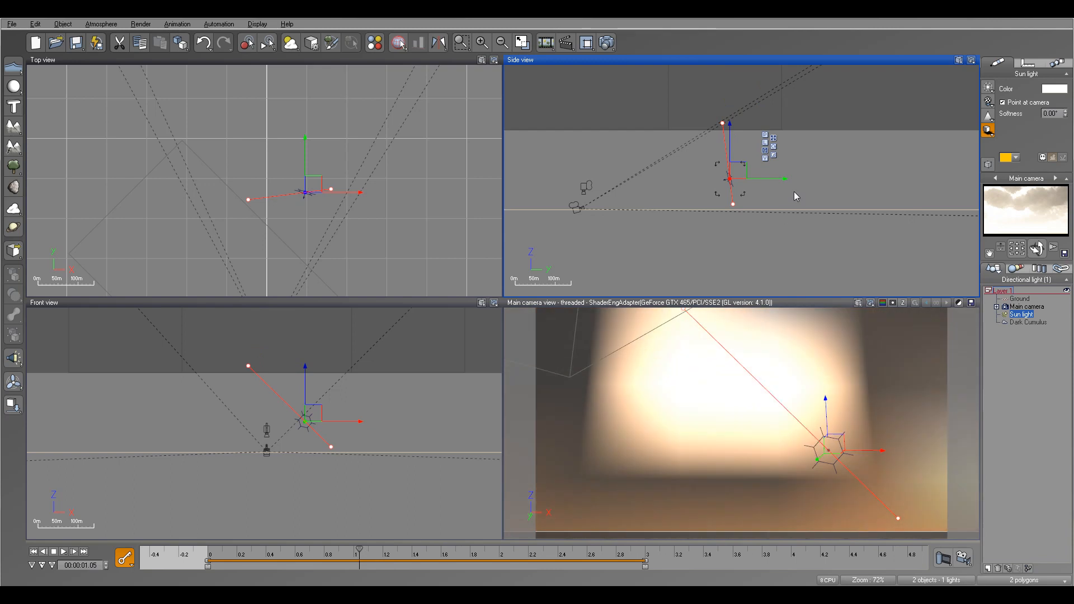
left_click(102, 24)
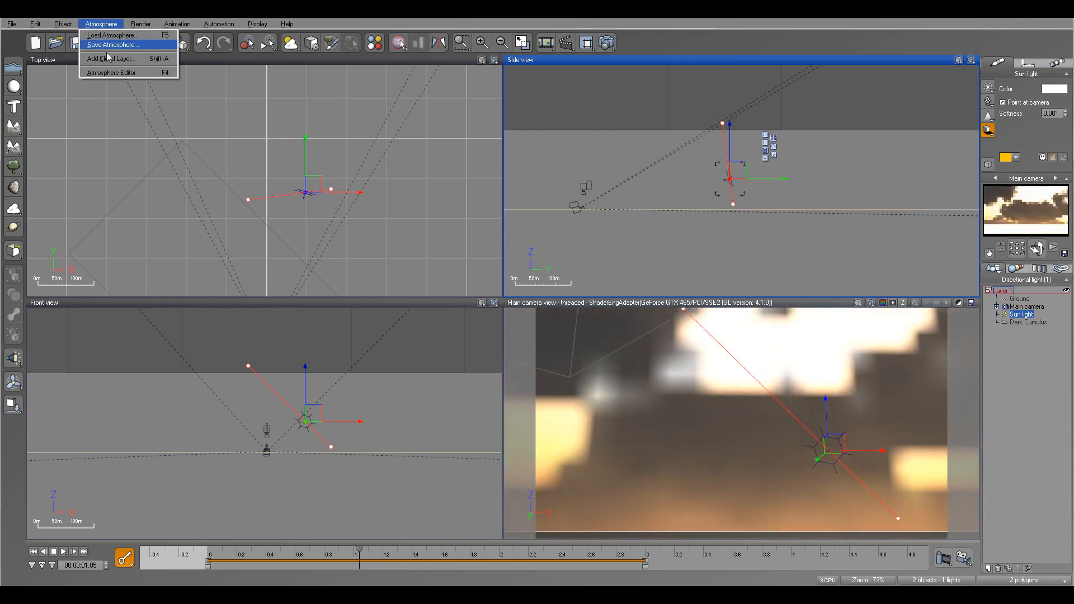
left_click(119, 71)
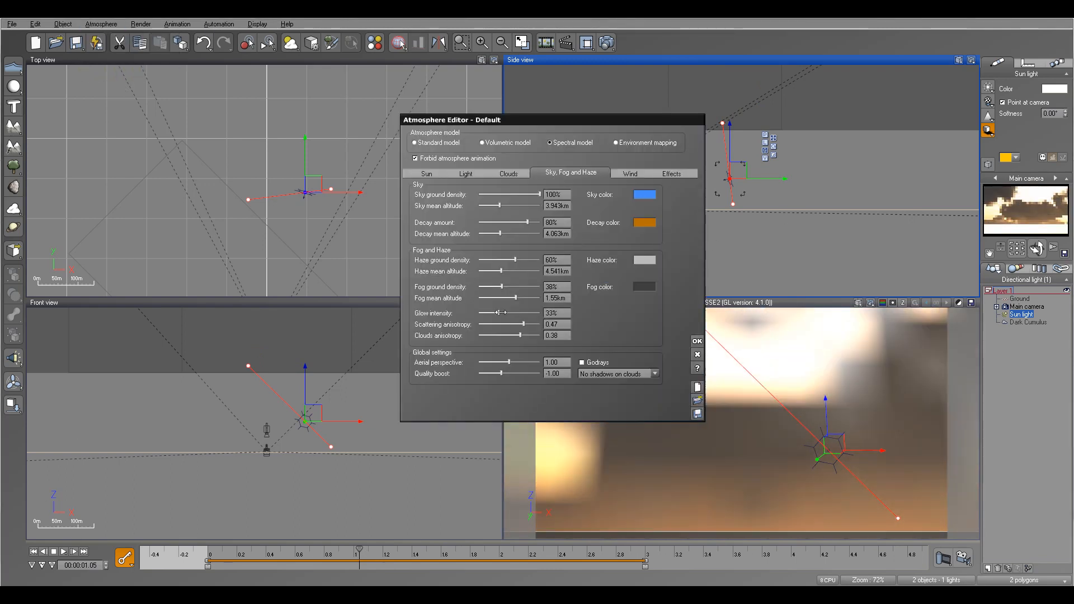
left_click_drag(365, 554, 212, 550)
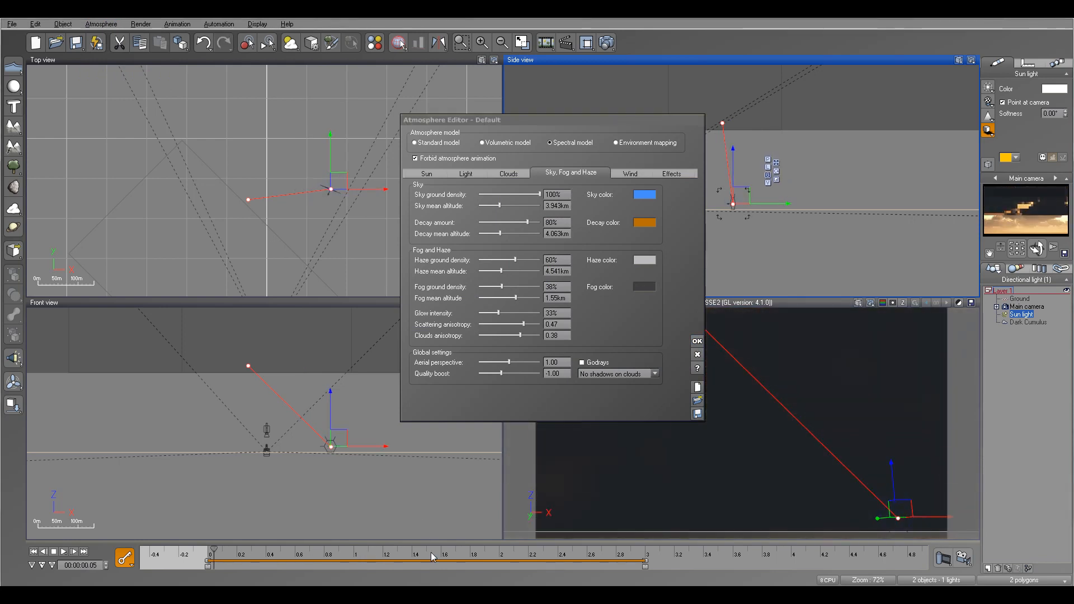
left_click_drag(213, 551, 463, 550)
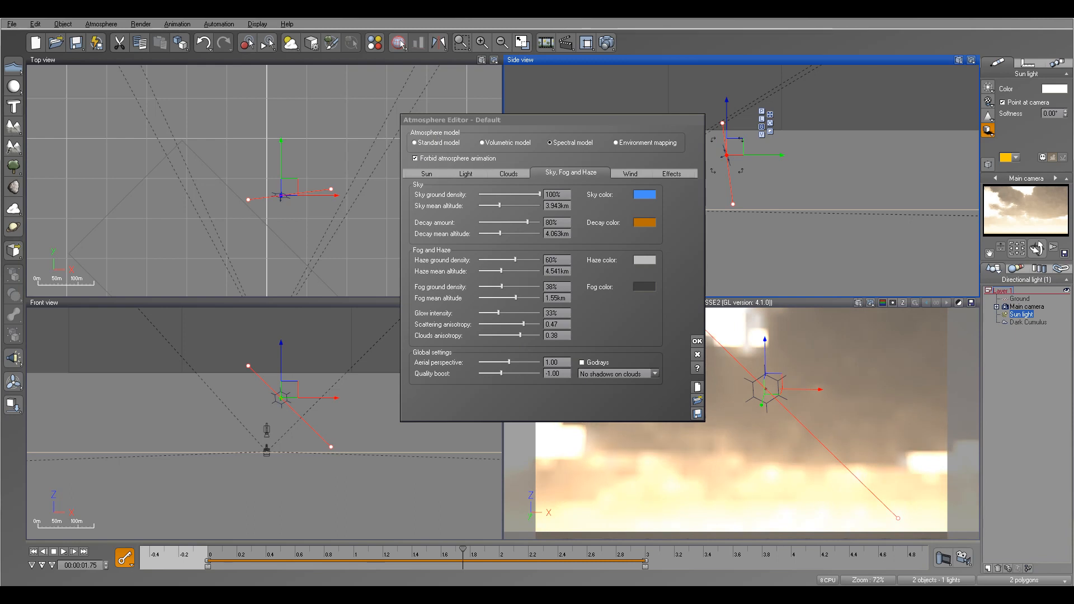
left_click(34, 552)
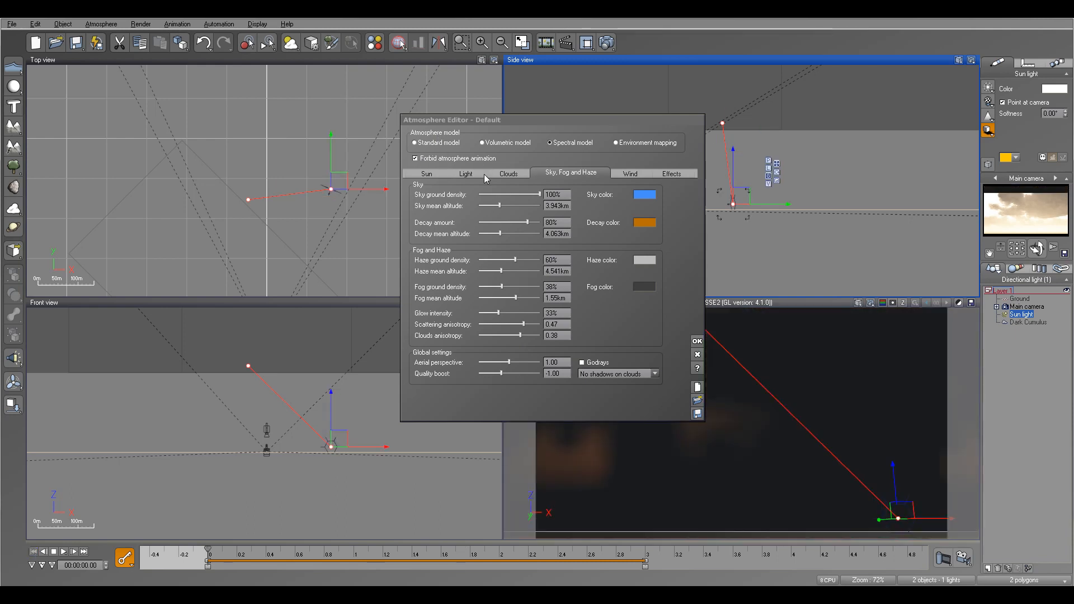
Step: Allow atmosphere animation and at the start set haze density 18%, fog density 14%, fog altitude 426.63 m, glow 9%, anisotropy 0.84
left_click(421, 160)
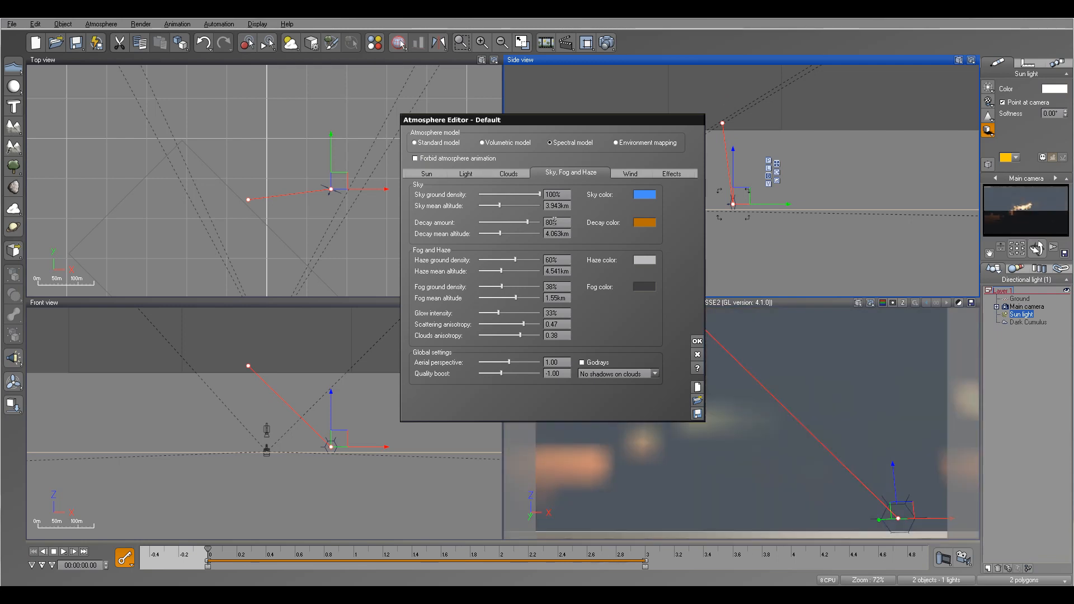
left_click_drag(502, 287, 535, 324)
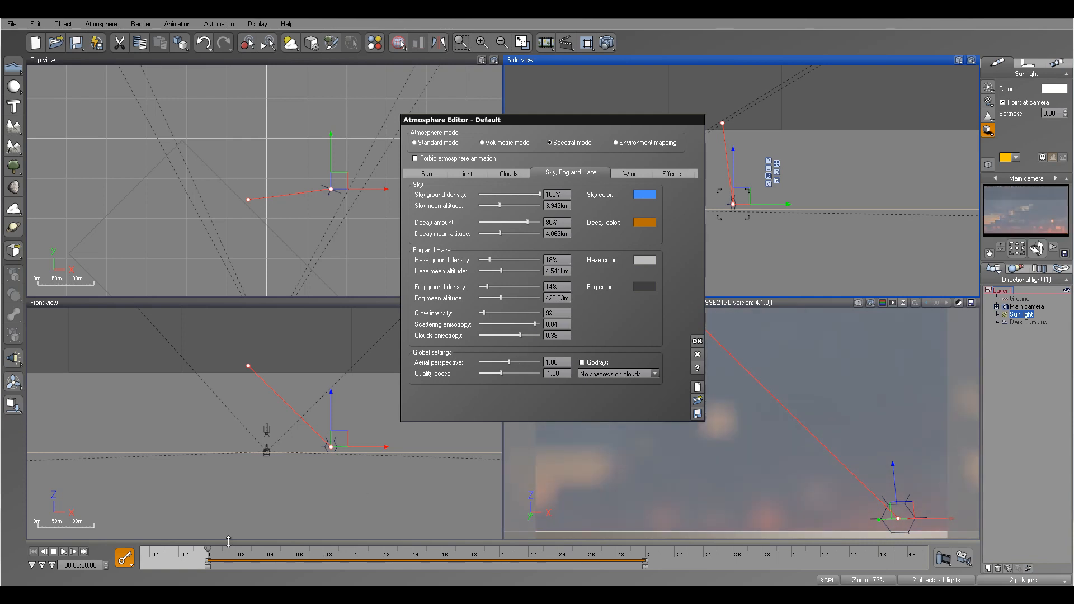
Step: Move to the end of the timeline, raise the haze ground density and accept animating the atmosphere
left_click(554, 552)
left_click_drag(568, 543, 647, 552)
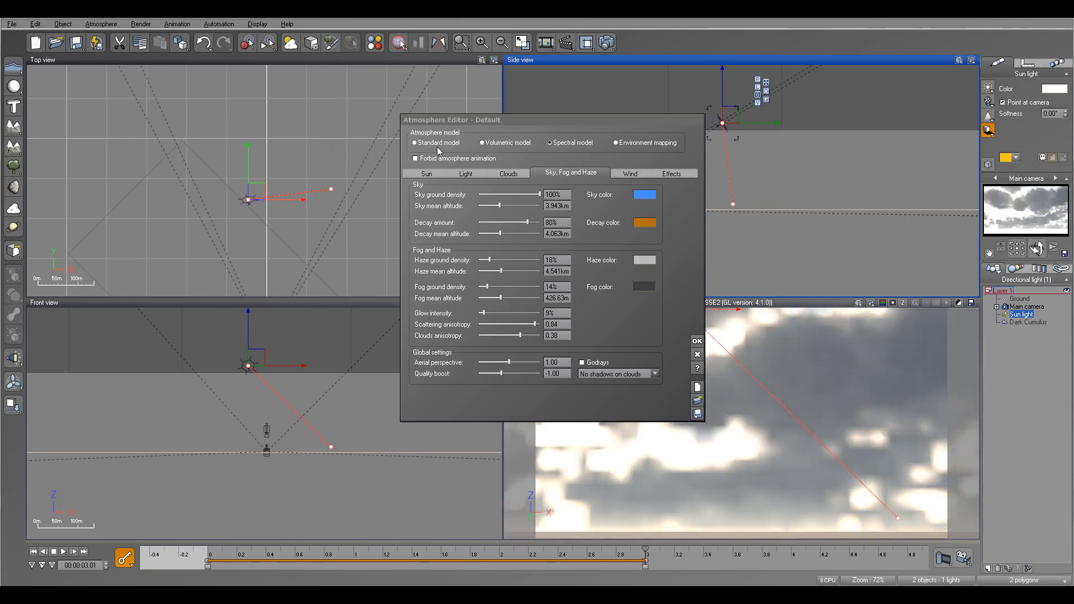
left_click_drag(489, 261, 515, 266)
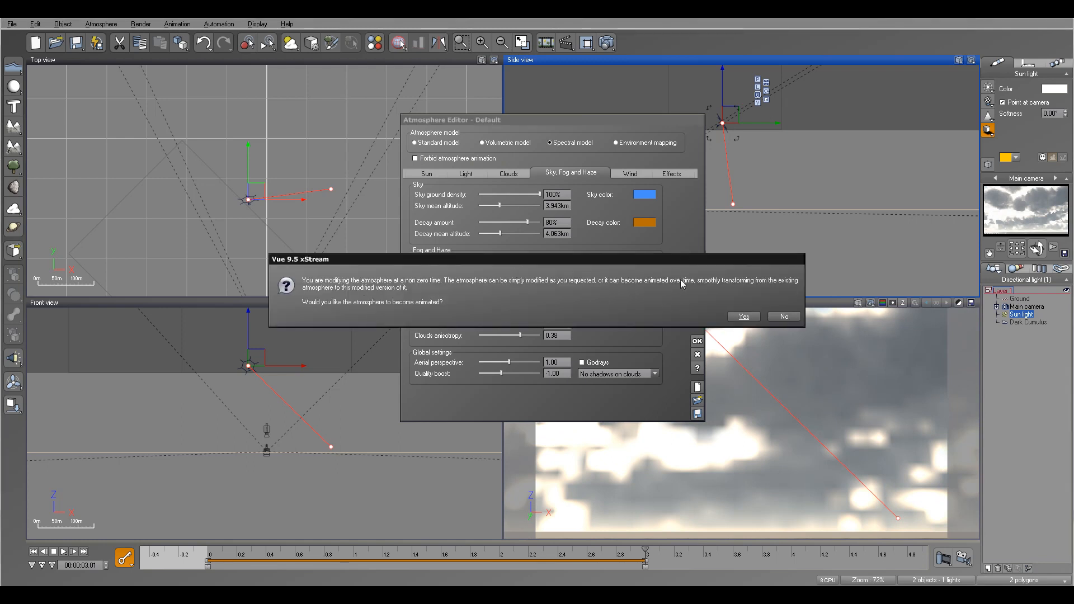
left_click(744, 317)
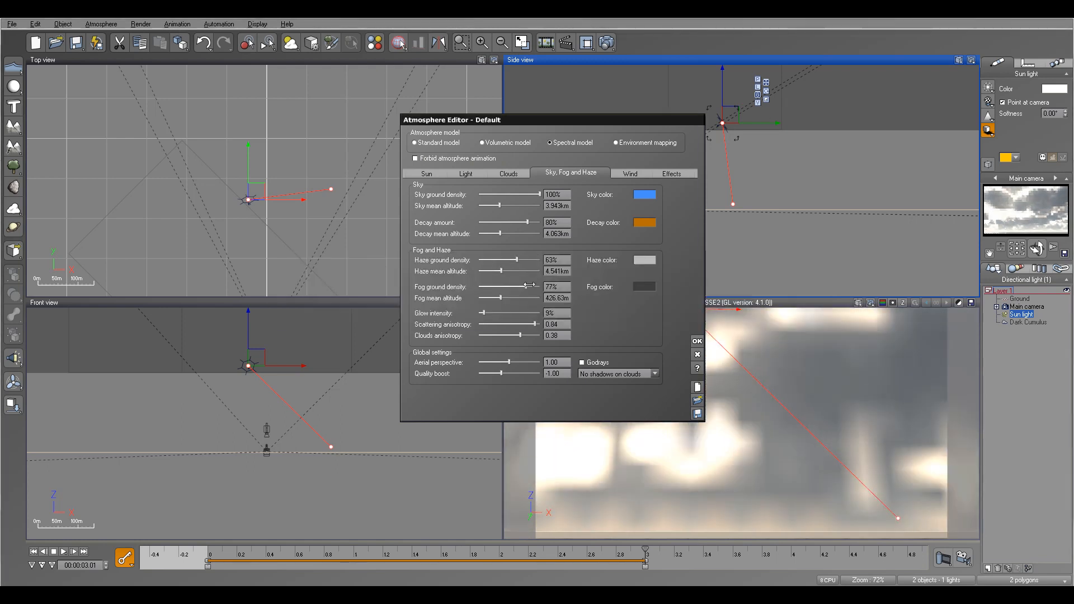
Step: Set the haze ground density to 85% and darken the haze color to a dark grey
left_click_drag(483, 312, 528, 321)
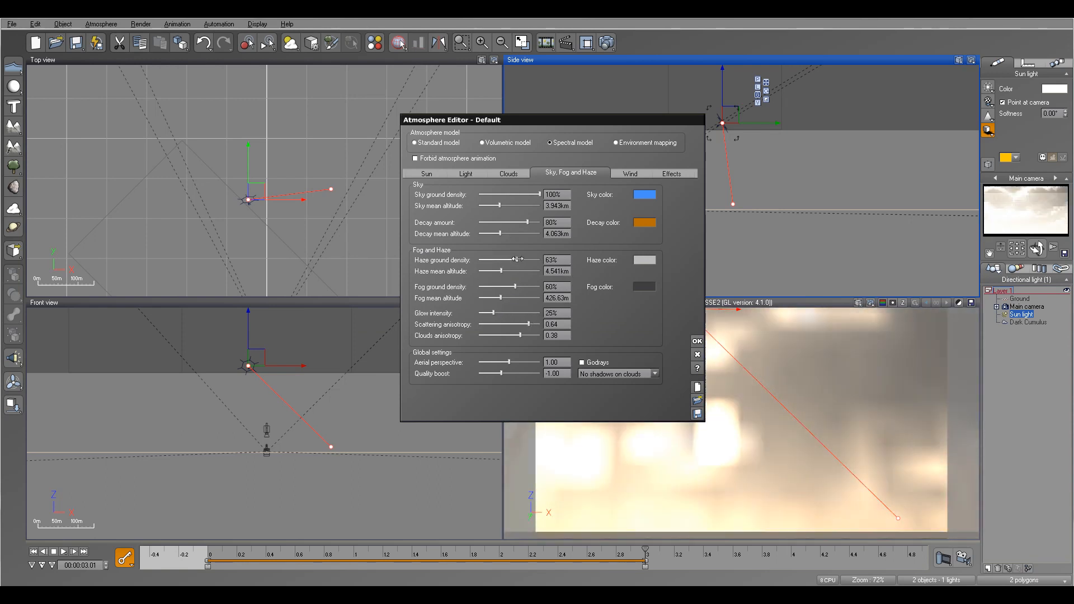
left_click_drag(517, 260, 530, 260)
left_click(645, 260)
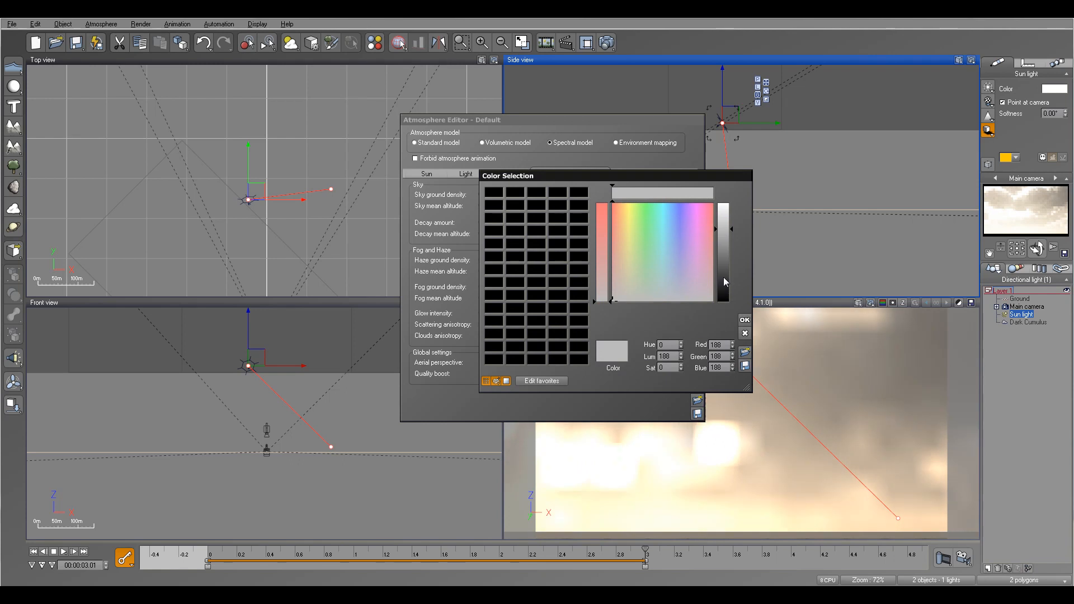
left_click_drag(724, 278, 730, 299)
left_click(744, 319)
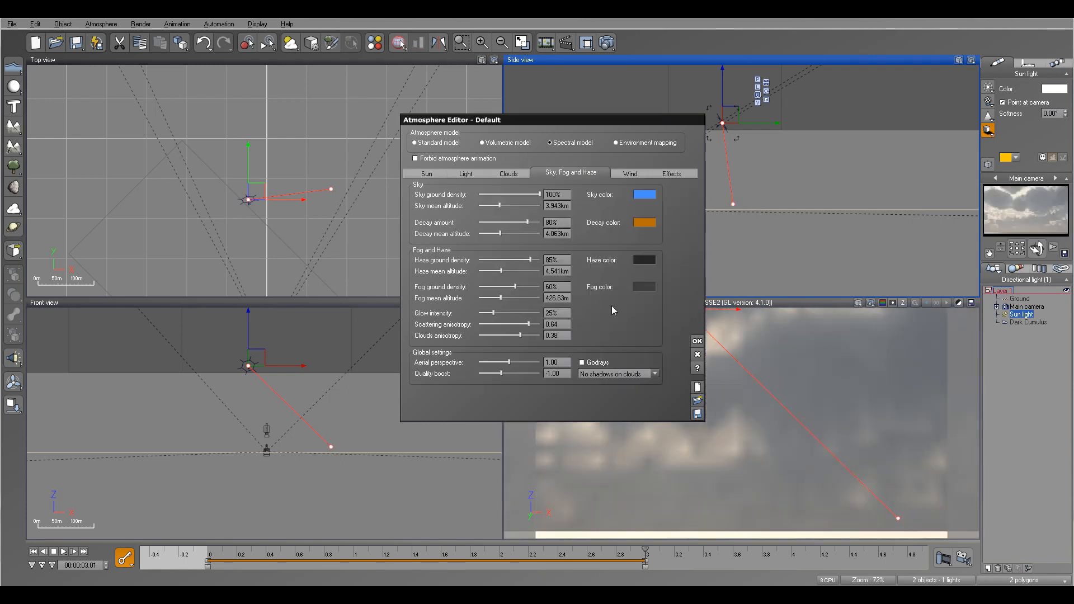
Step: Set haze mean altitude 7.826 km, fog ground density 81%, fog mean altitude 578.87 m, glow 35% and scattering anisotropy 0.44
left_click_drag(504, 275, 523, 323)
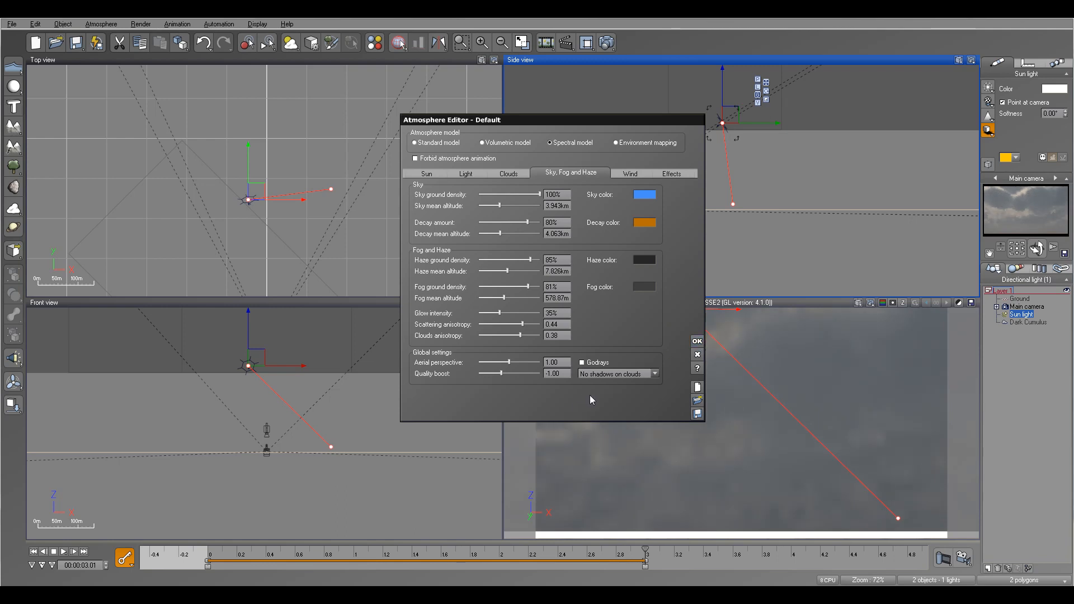
Step: Scrub the timeline to preview the animated atmosphere and open the Wind and then Clouds settings
left_click_drag(645, 552, 521, 551)
left_click_drag(450, 552, 237, 550)
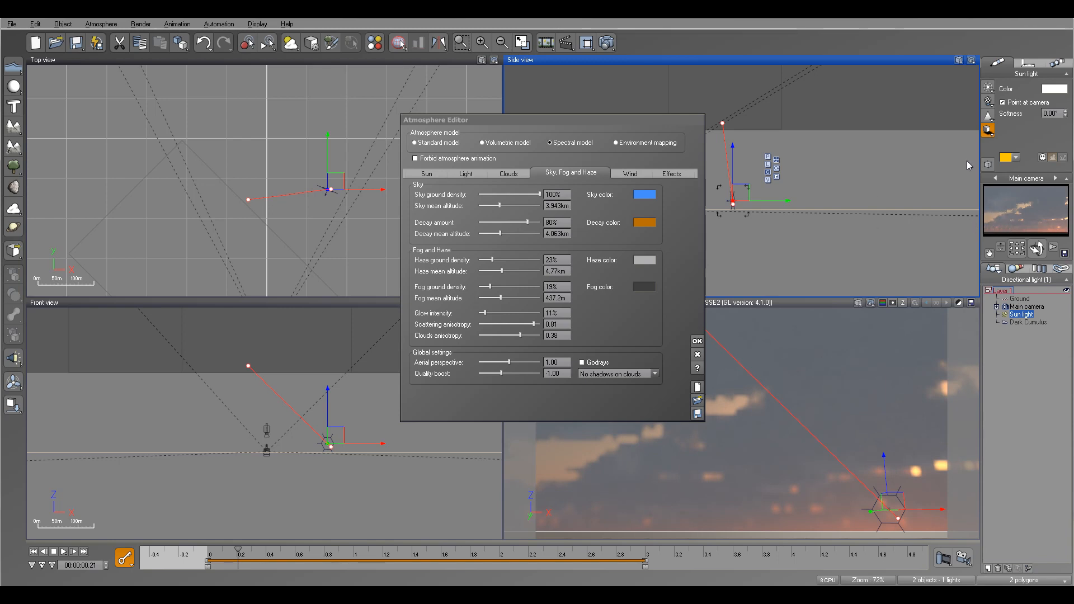
left_click(631, 174)
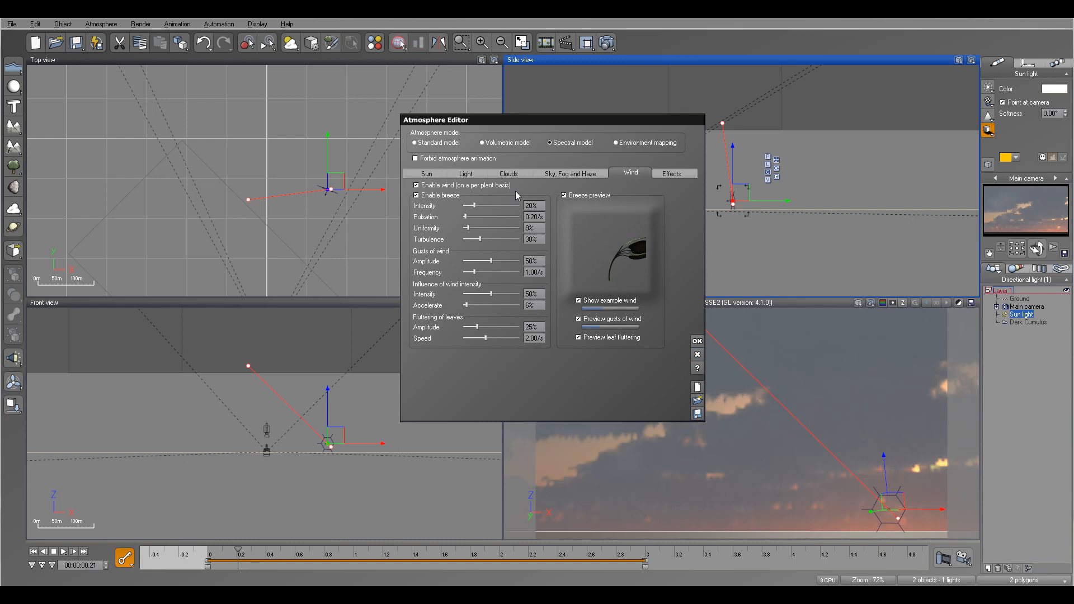
left_click(509, 173)
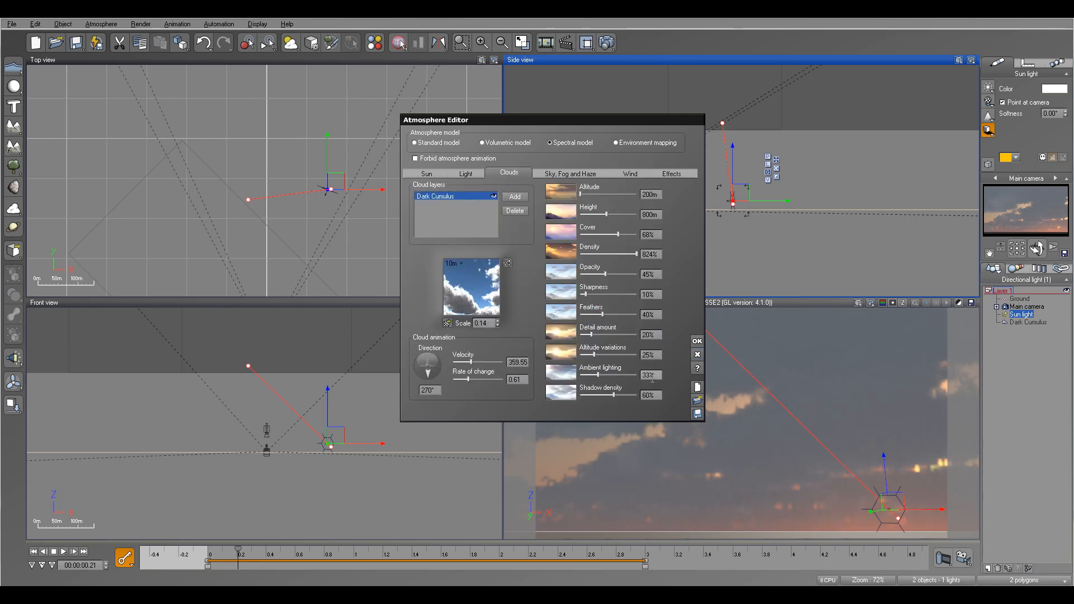